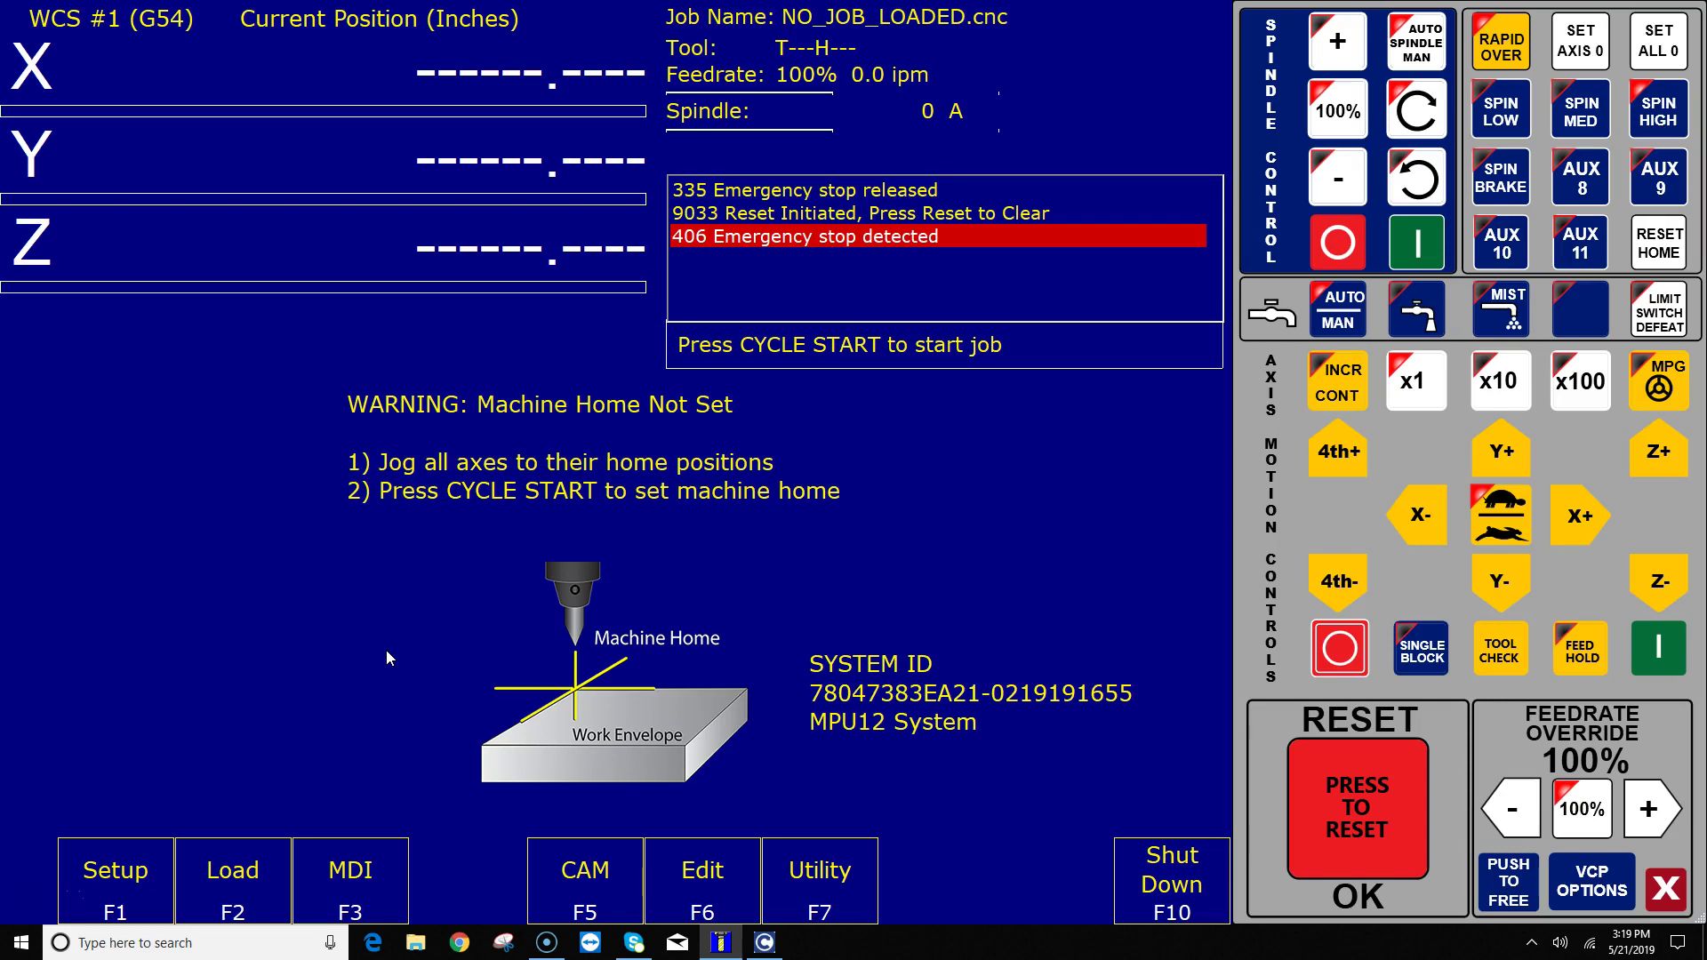
Step: Open the Setup screen to check the Acorn Mill v4.18 version and ACORN FREE licence
click(125, 857)
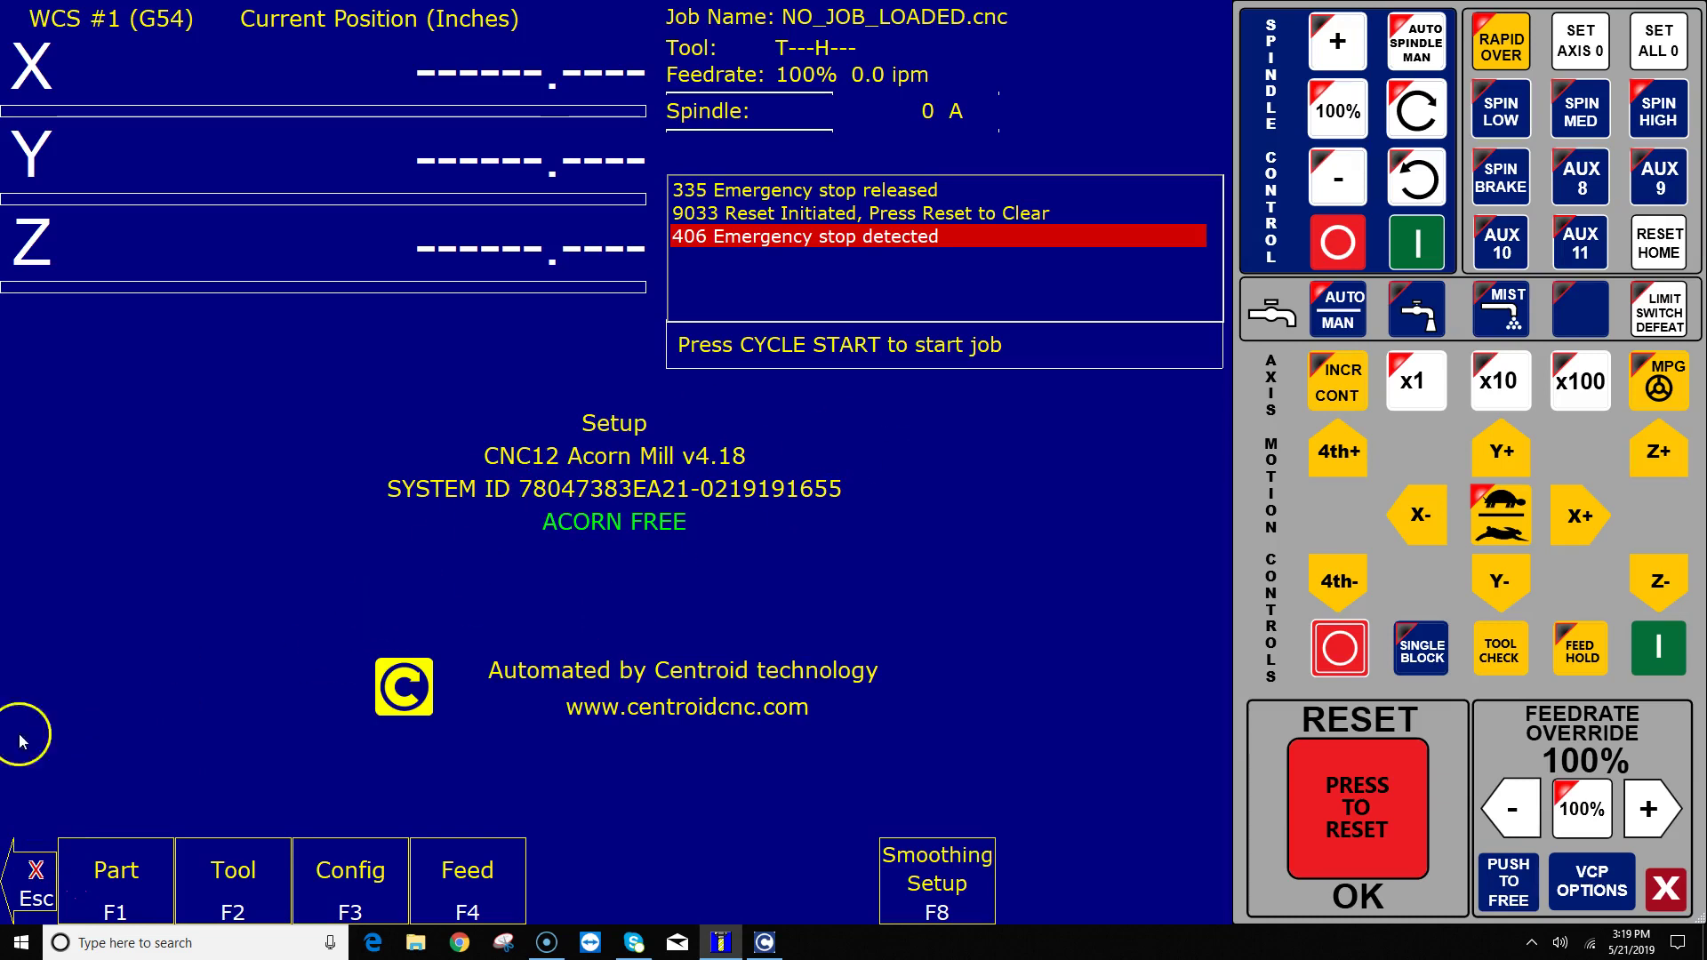
Step: Import the pro-mill .dat licence from Desktop > rev4 license to upgrade to ACORN PRO
click(36, 867)
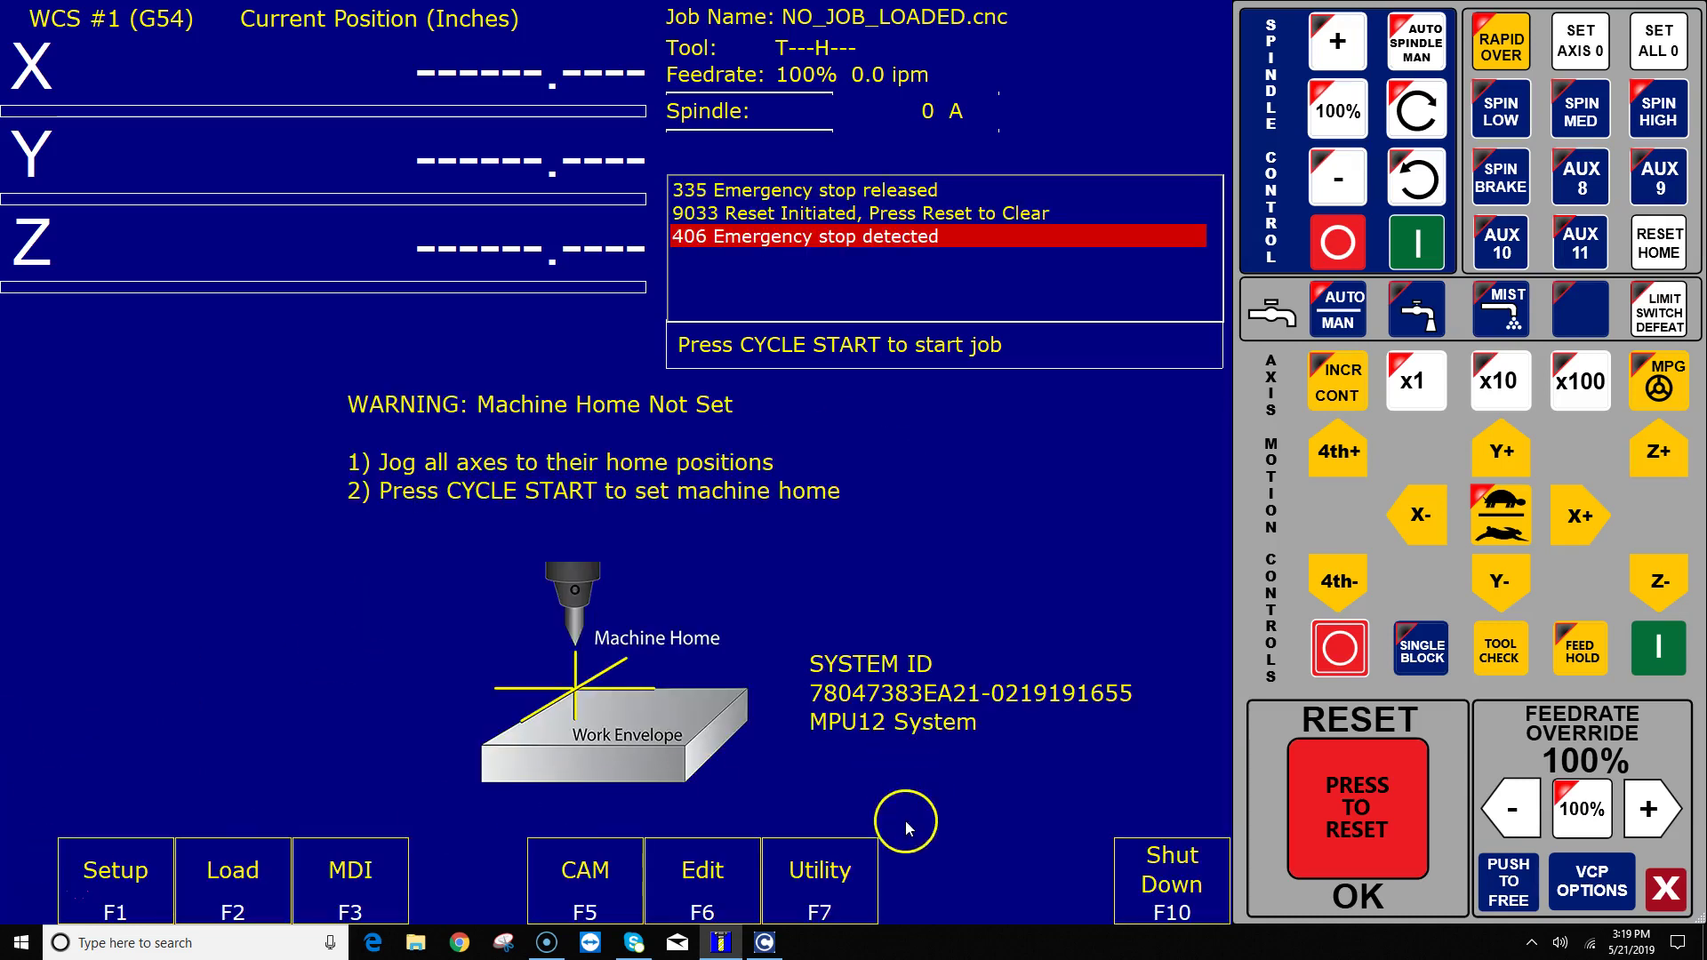
click(816, 876)
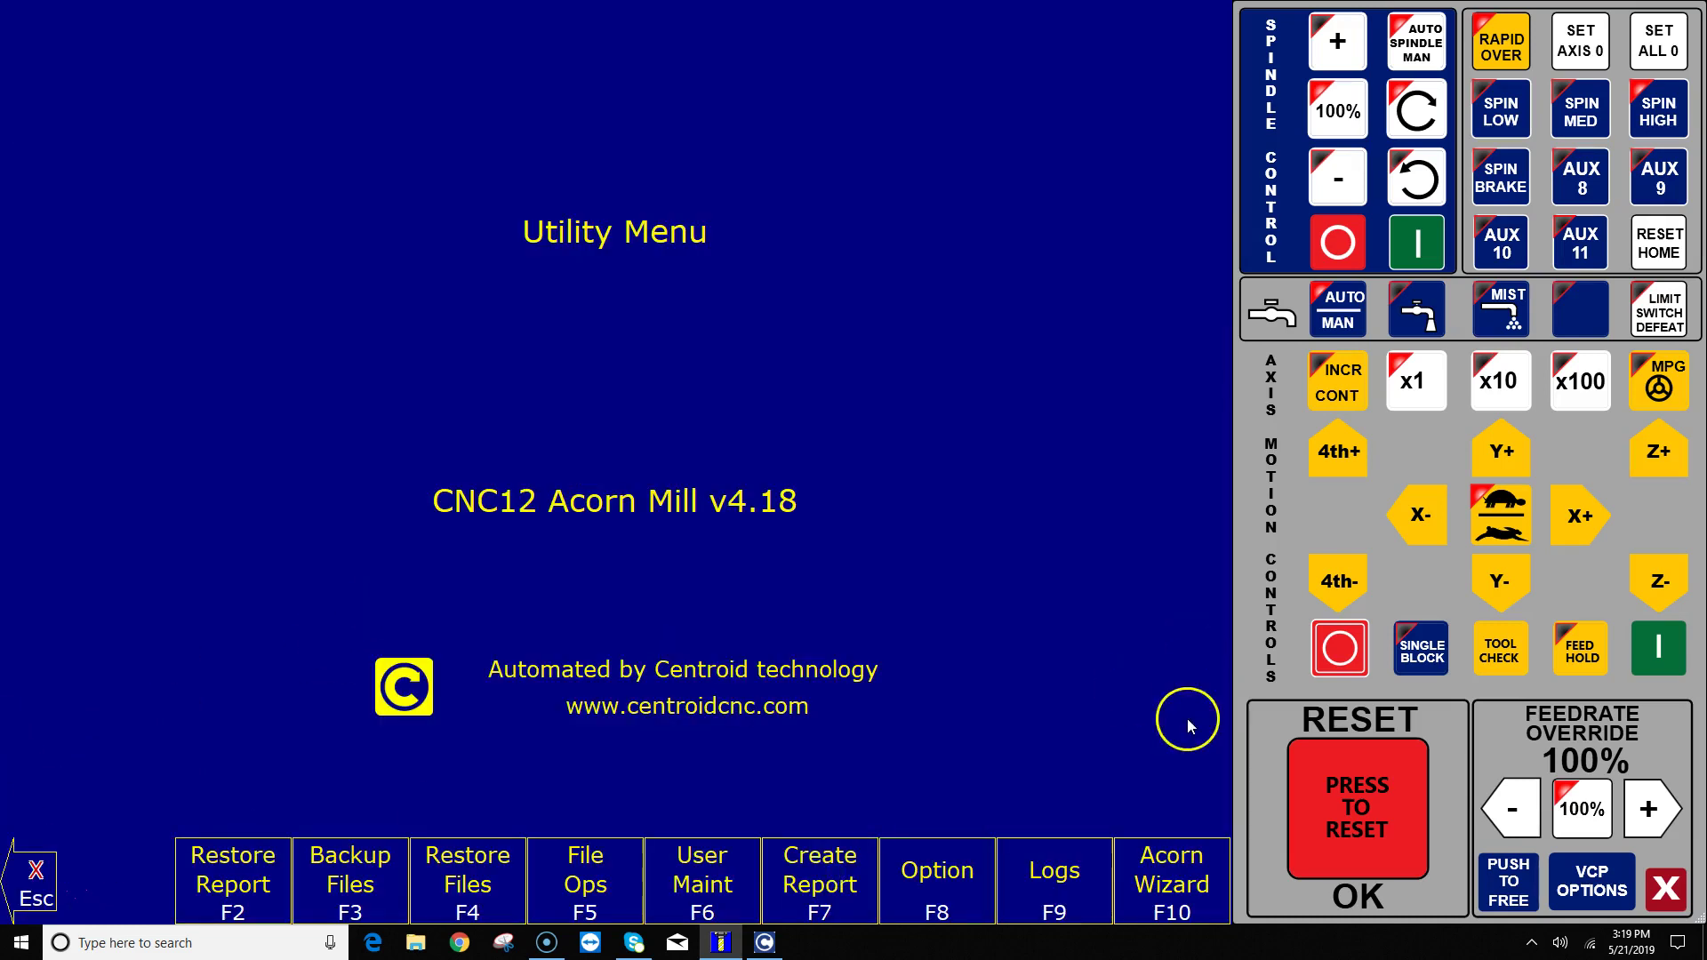
click(968, 888)
click(233, 876)
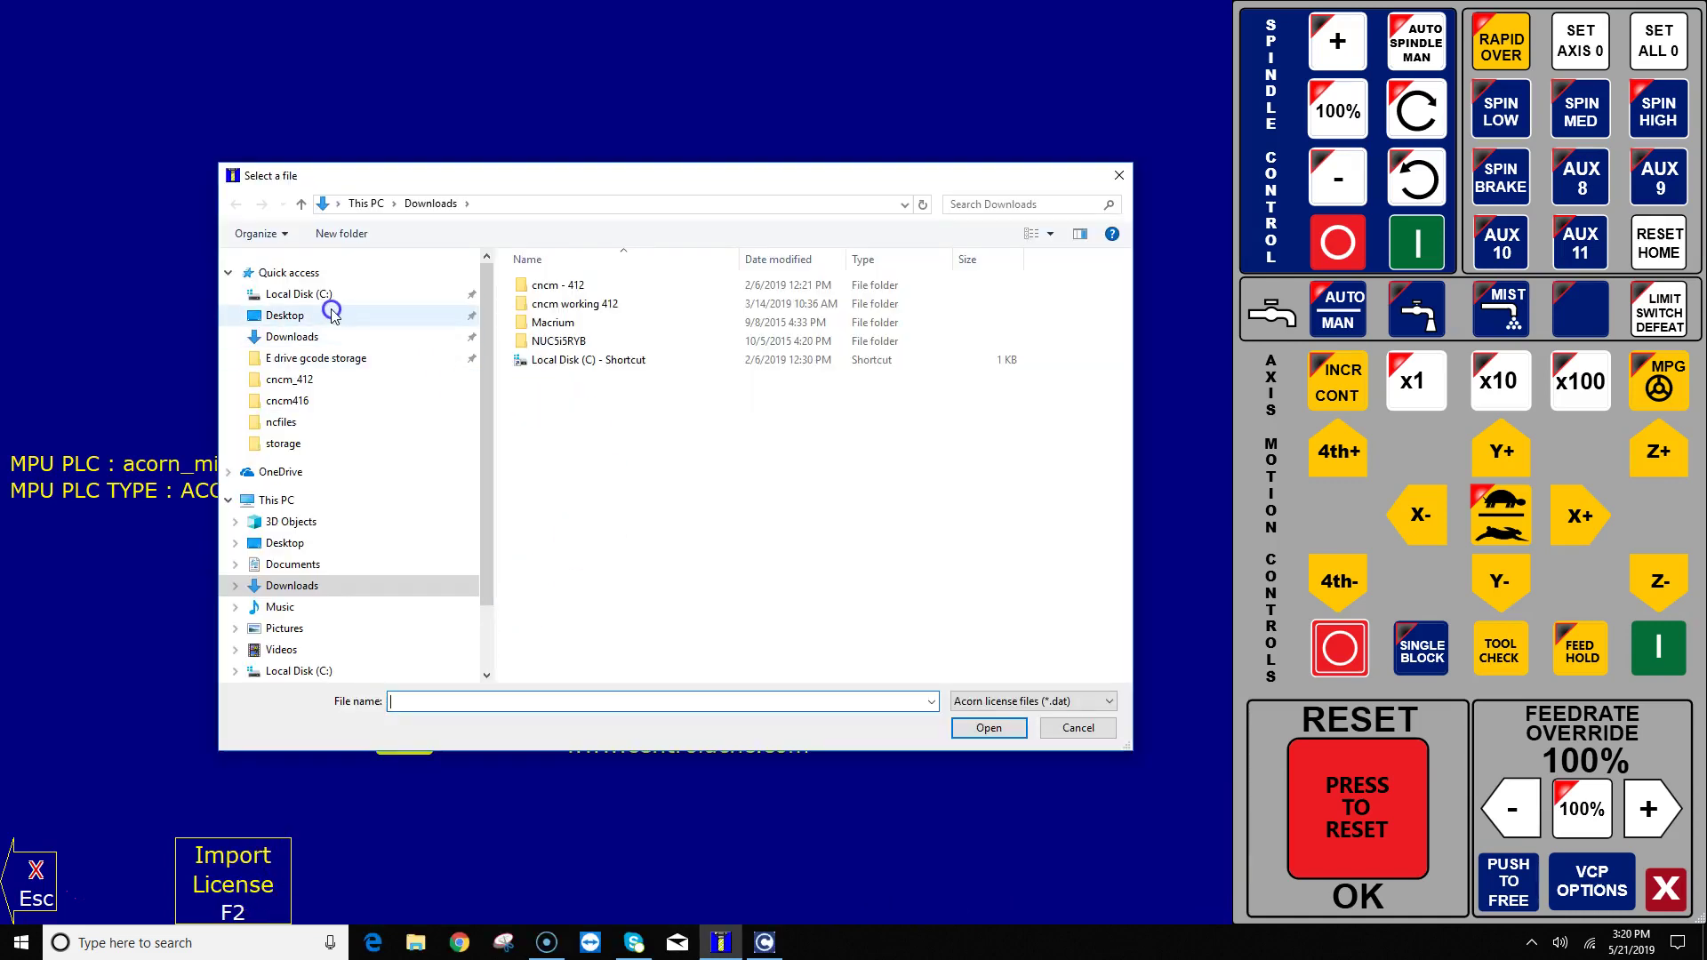
click(336, 315)
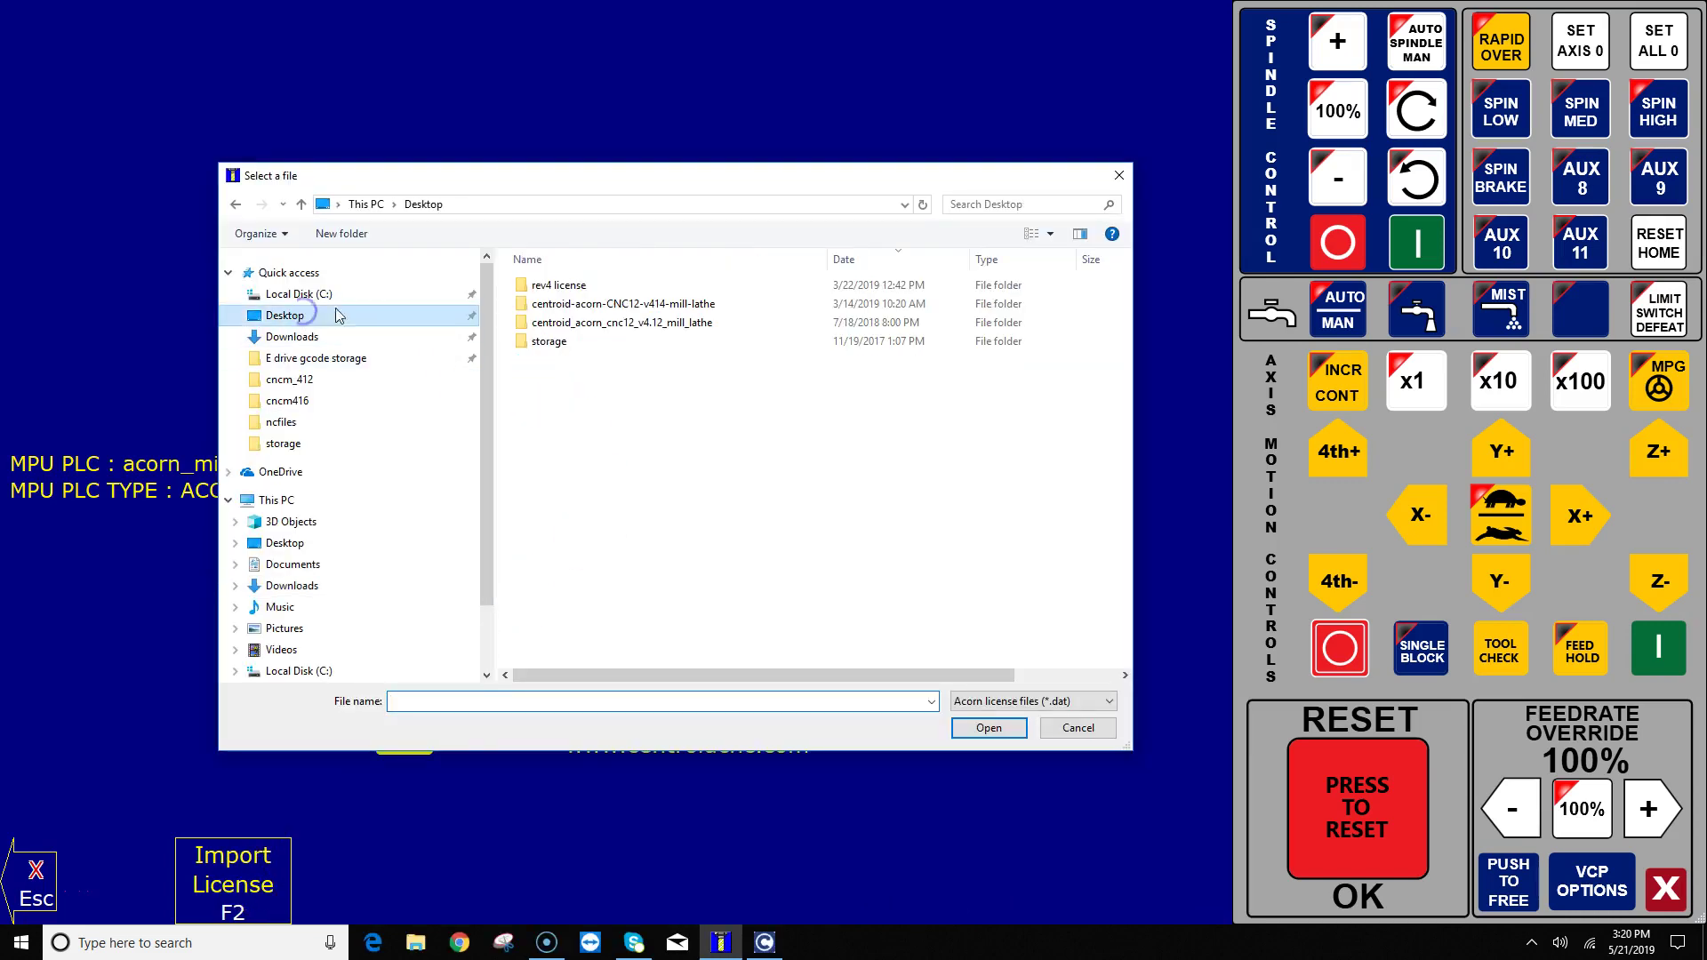
double_click(573, 286)
click(644, 339)
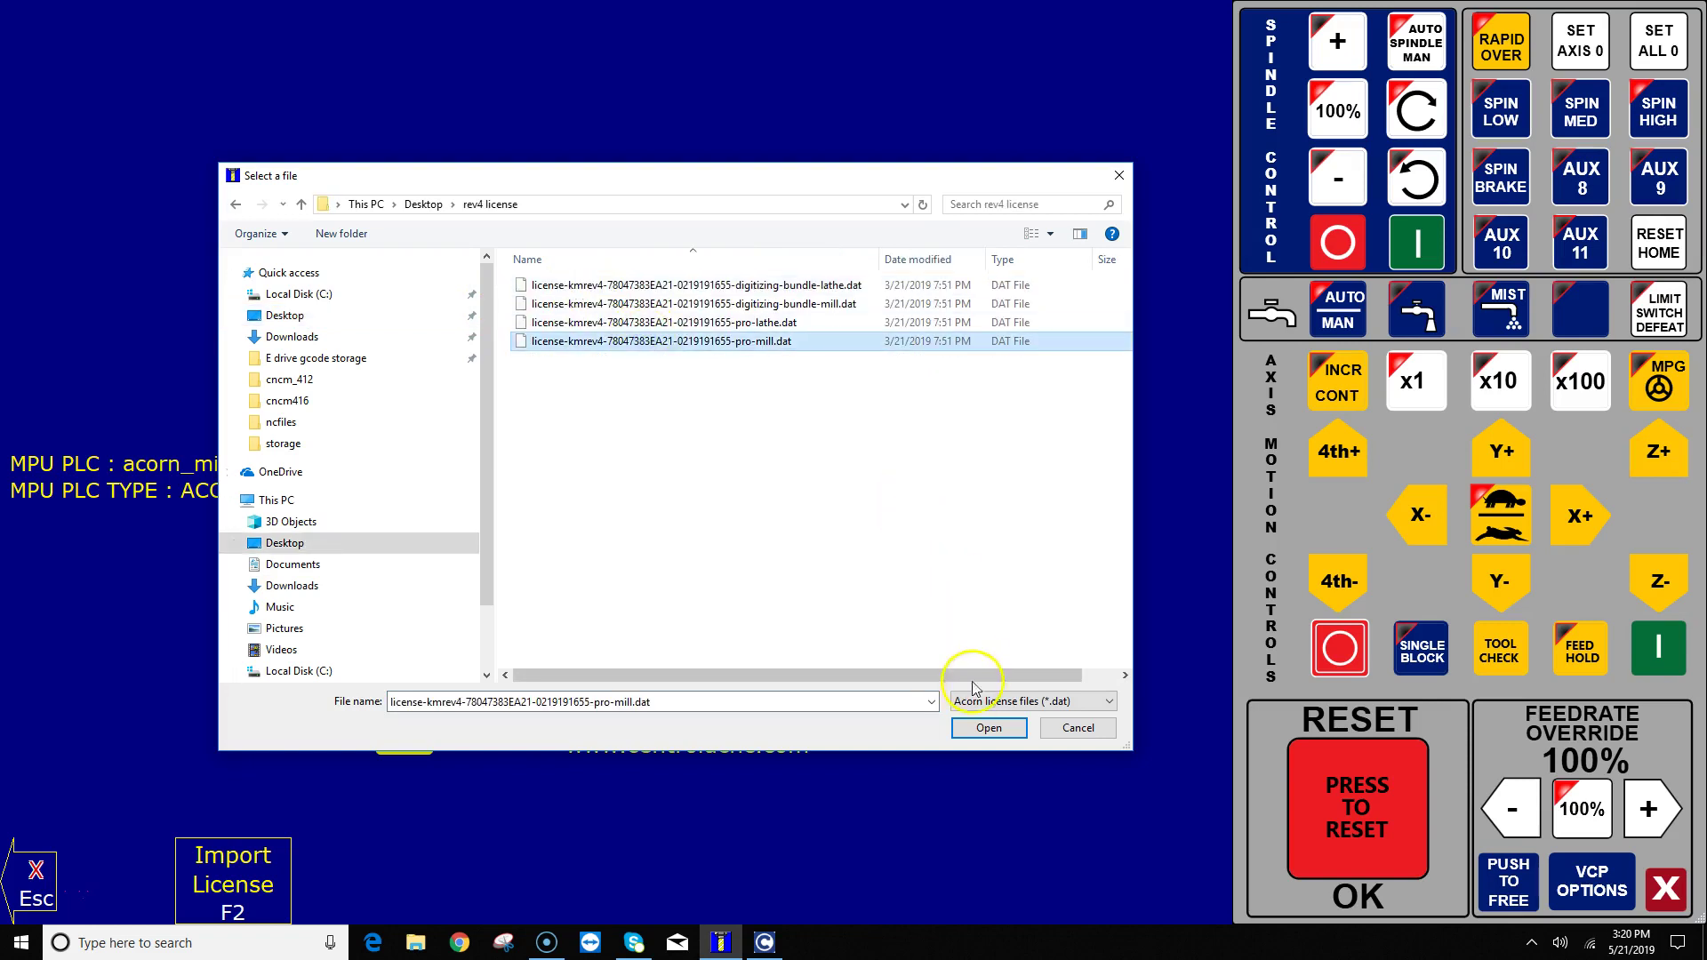
click(981, 725)
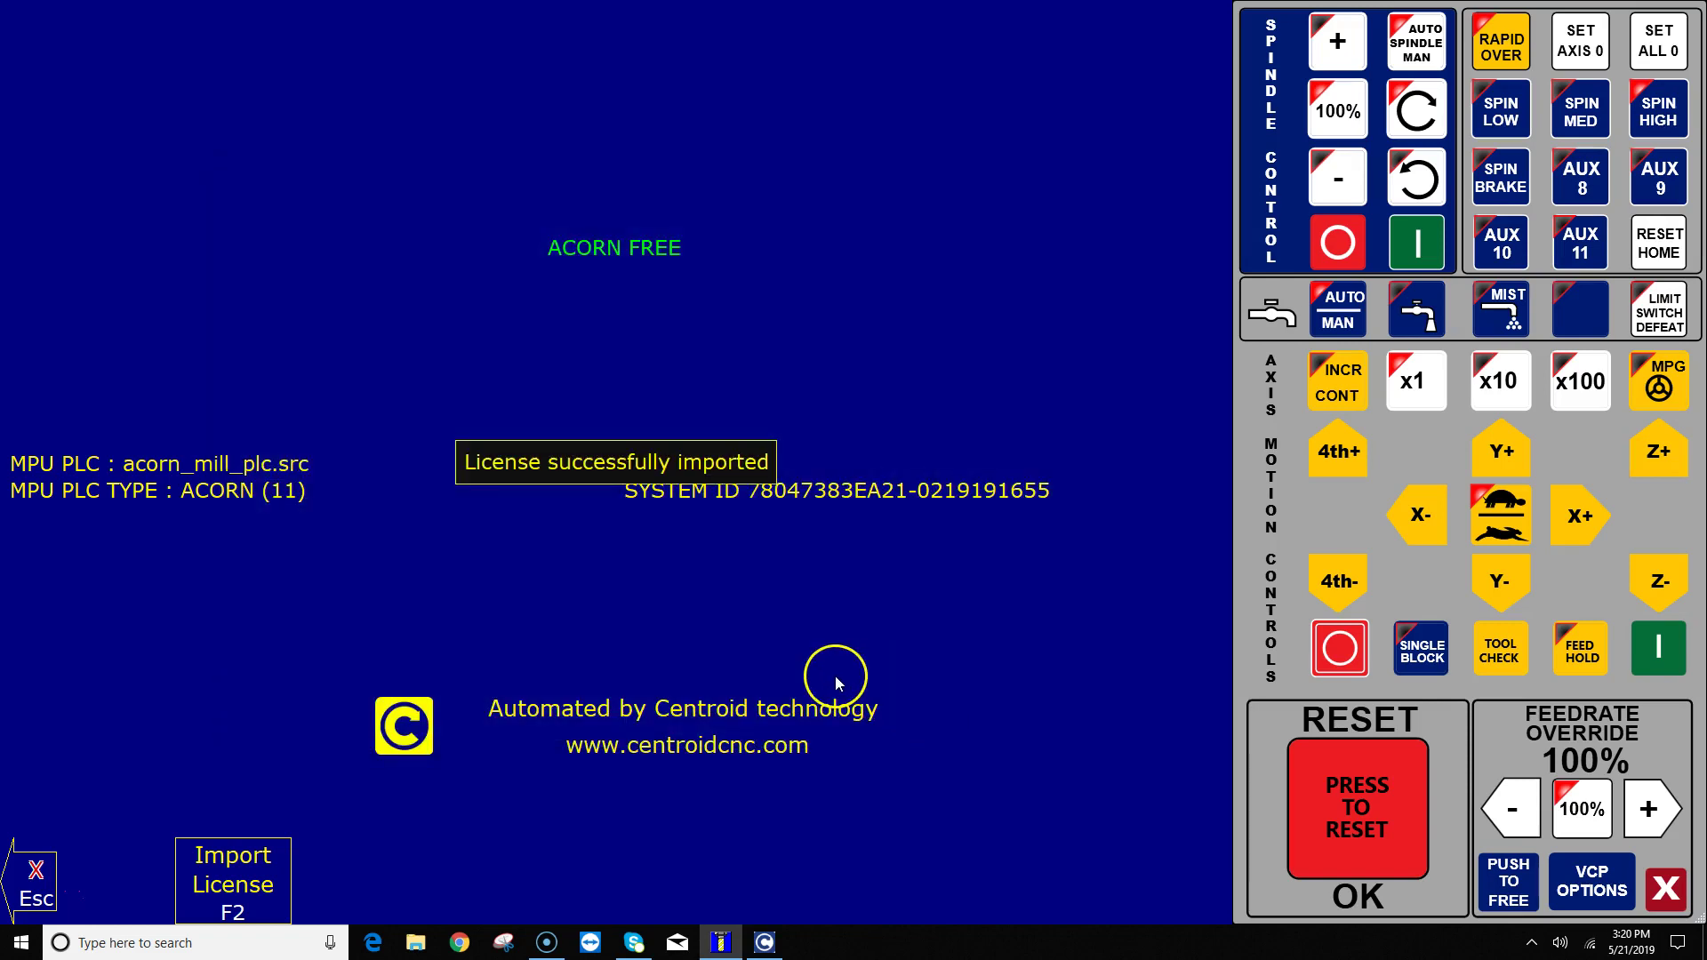
click(35, 867)
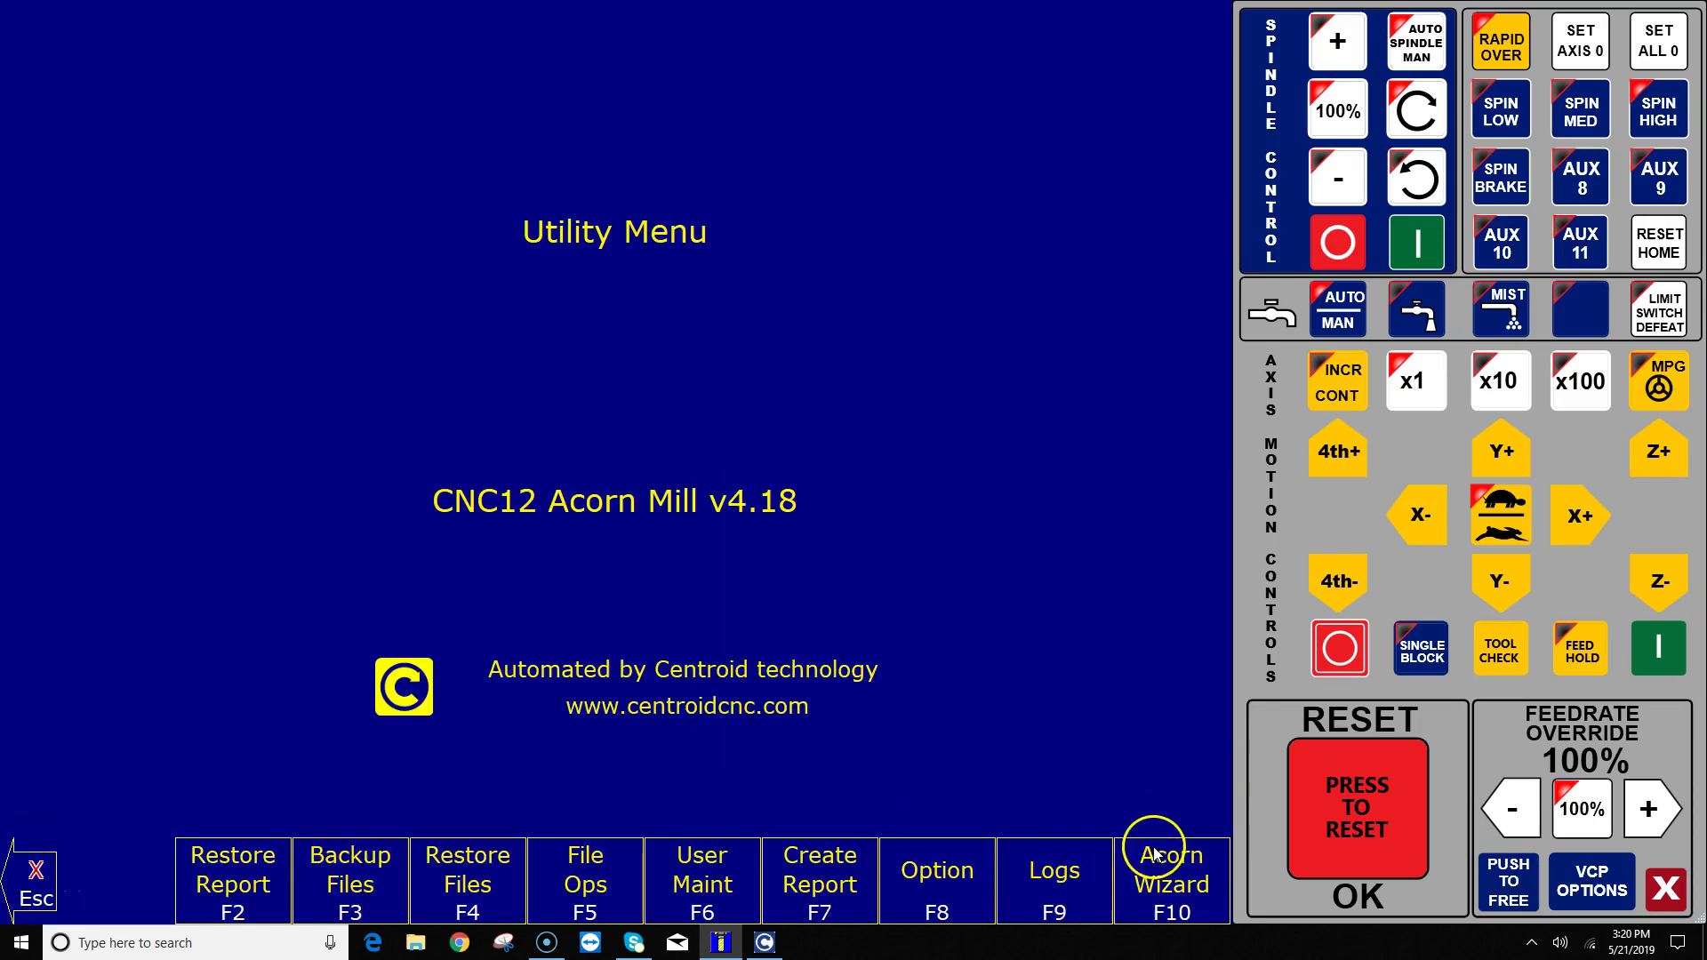
Step: Launch the Acorn Wizard and set the drive type to Gecko G540 "Drive Only"
click(1154, 849)
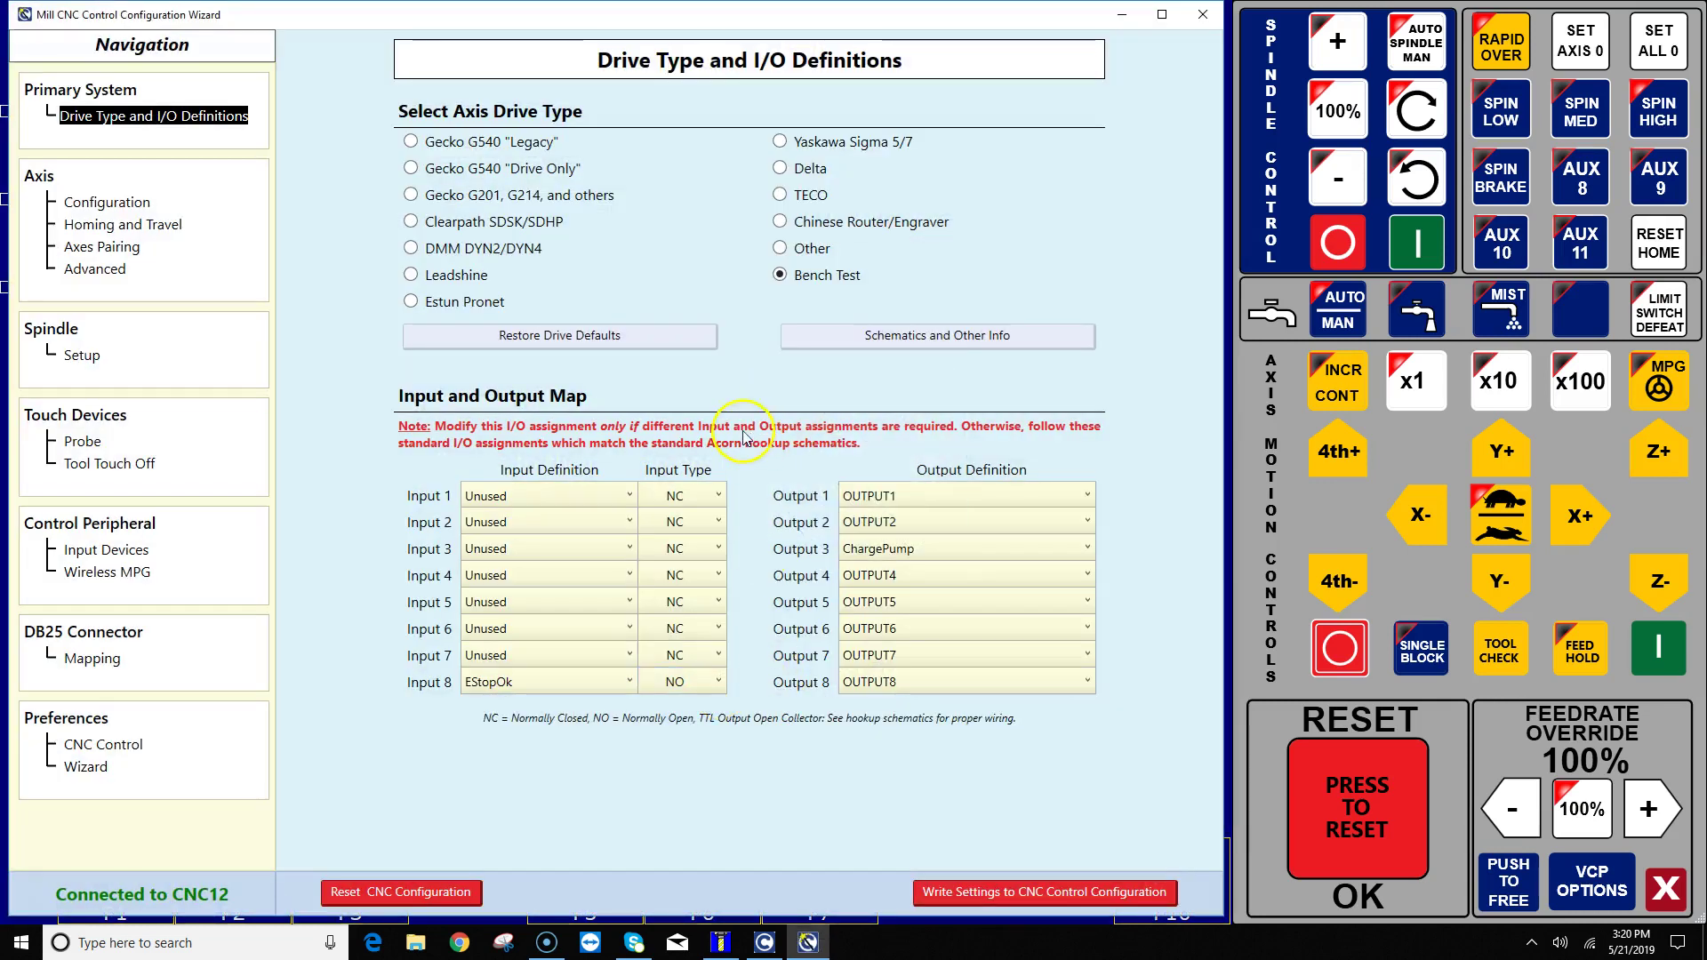
click(411, 174)
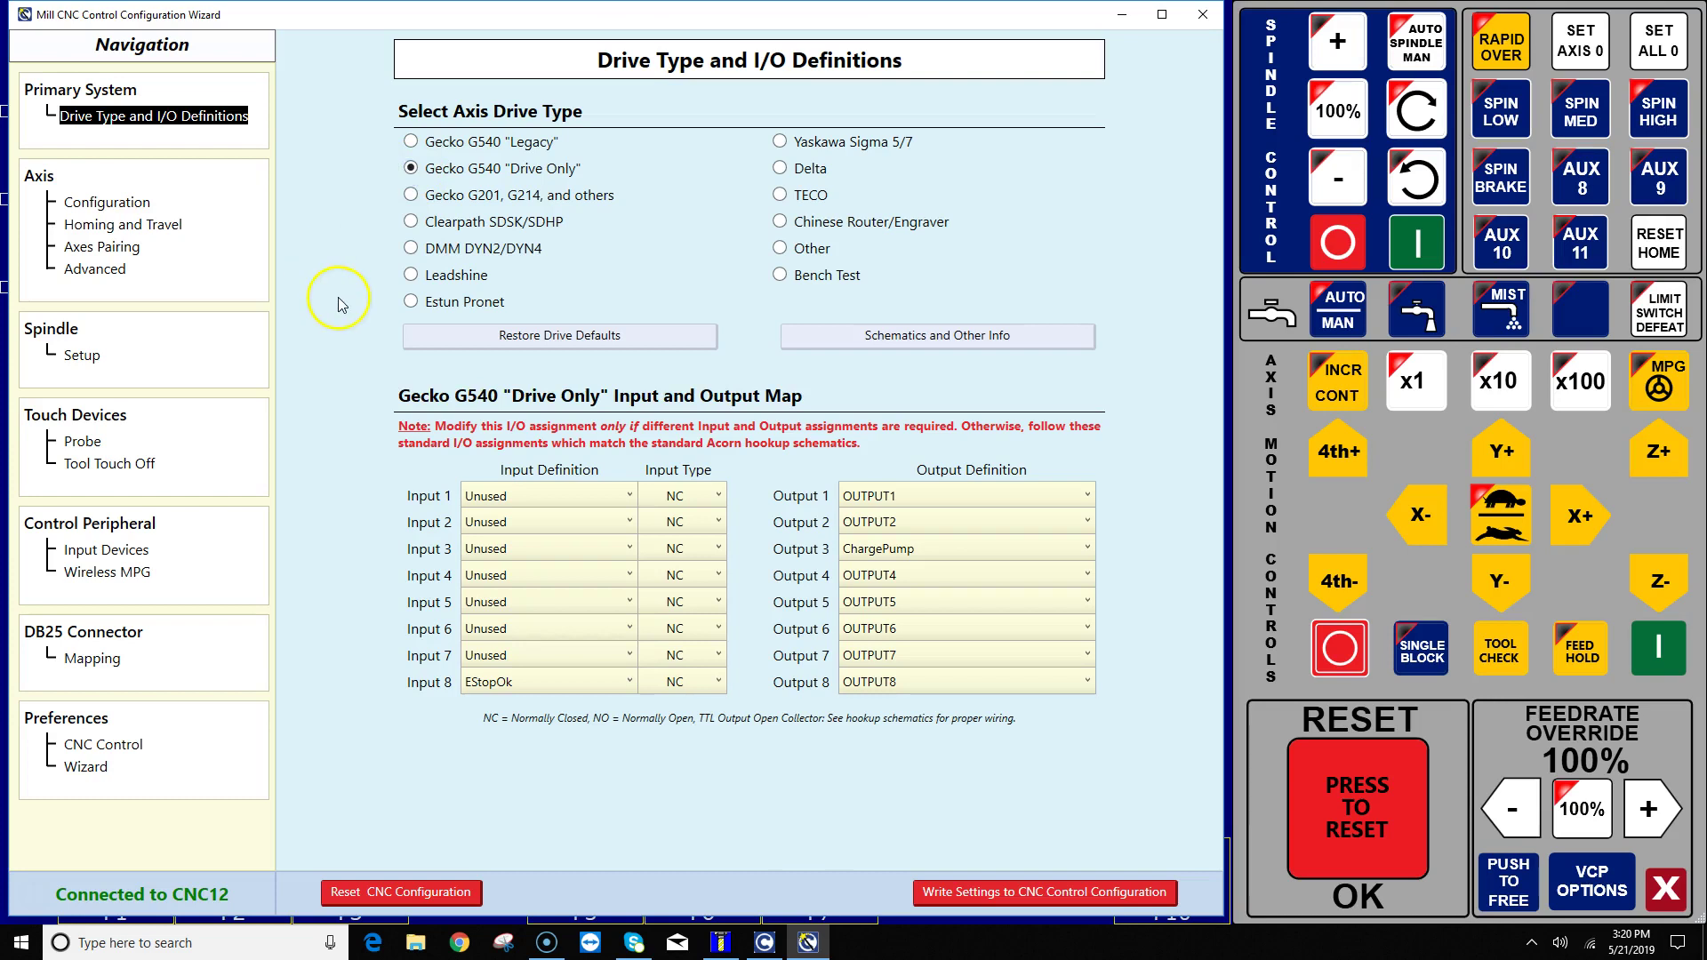
click(133, 206)
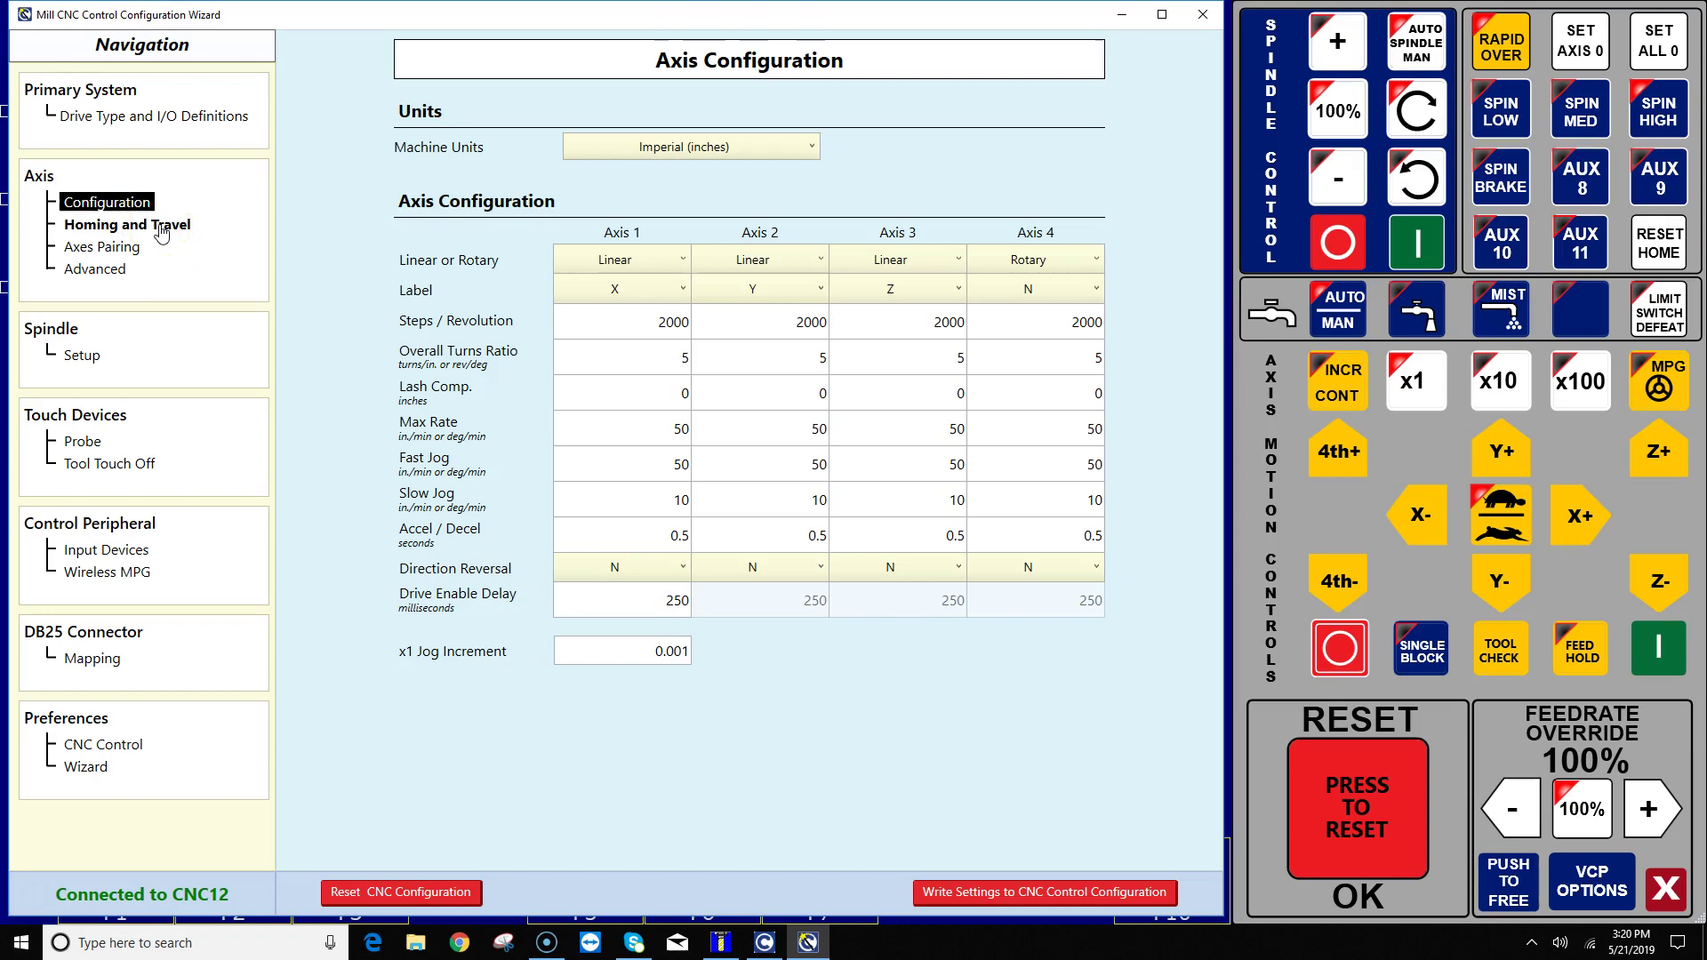
Step: Set 'Axis to pair with 4th axis' to 'Axis 4 paired to Axis 1'
click(135, 251)
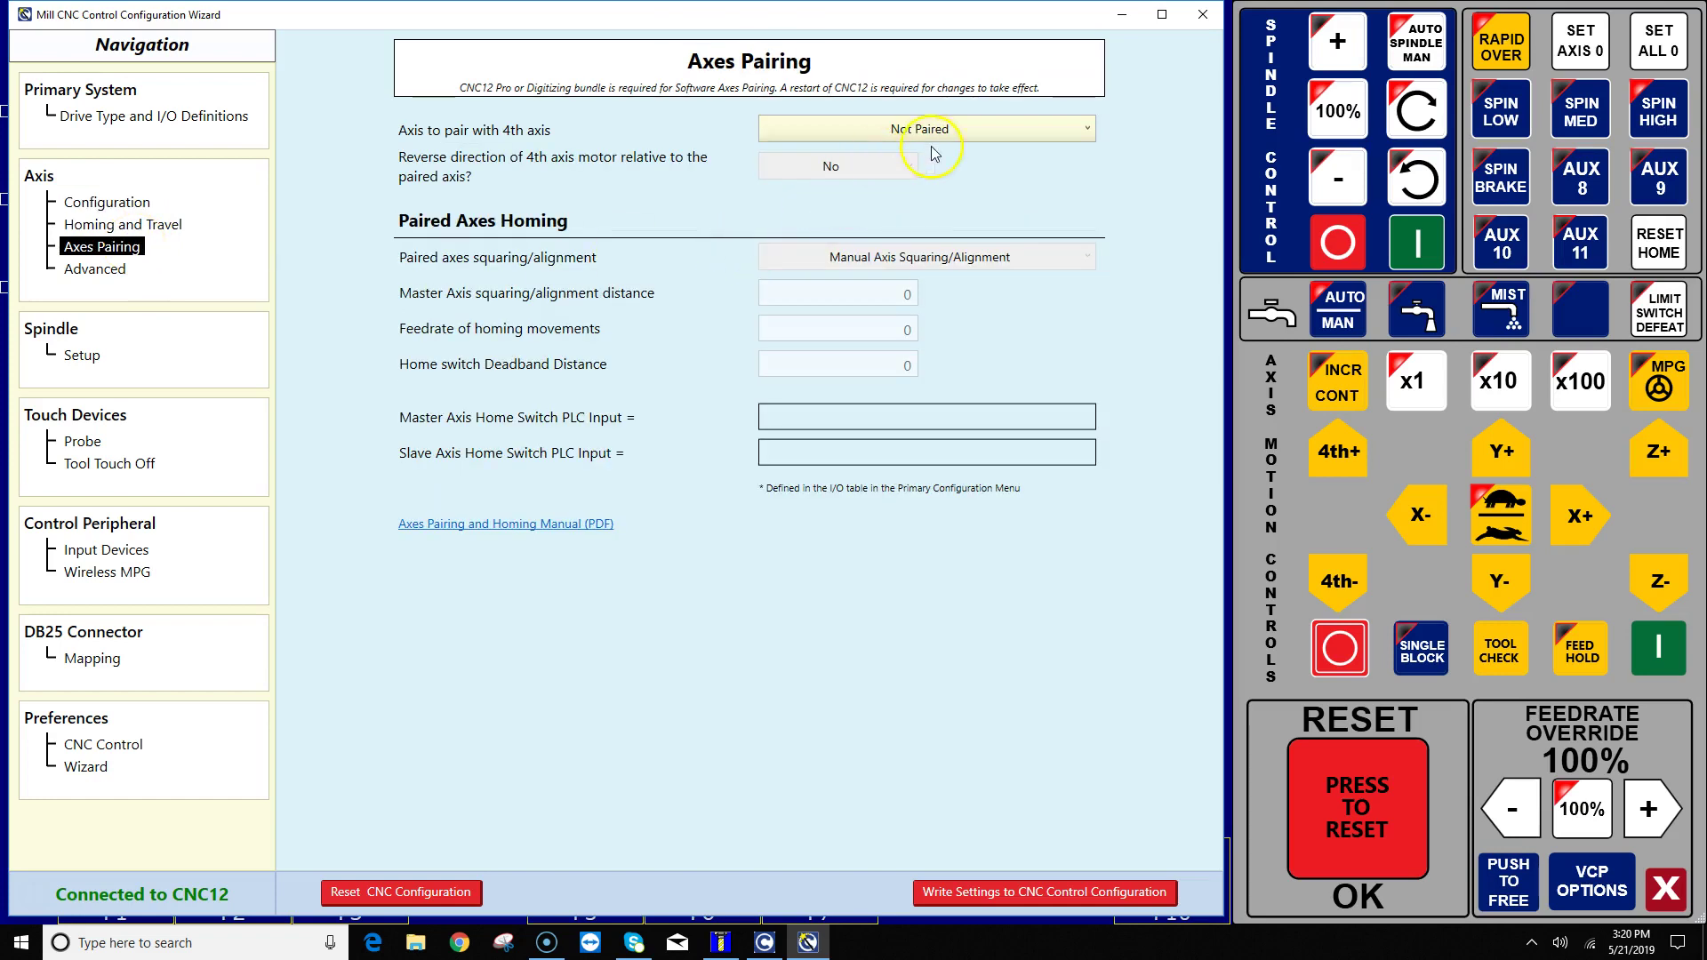
click(951, 131)
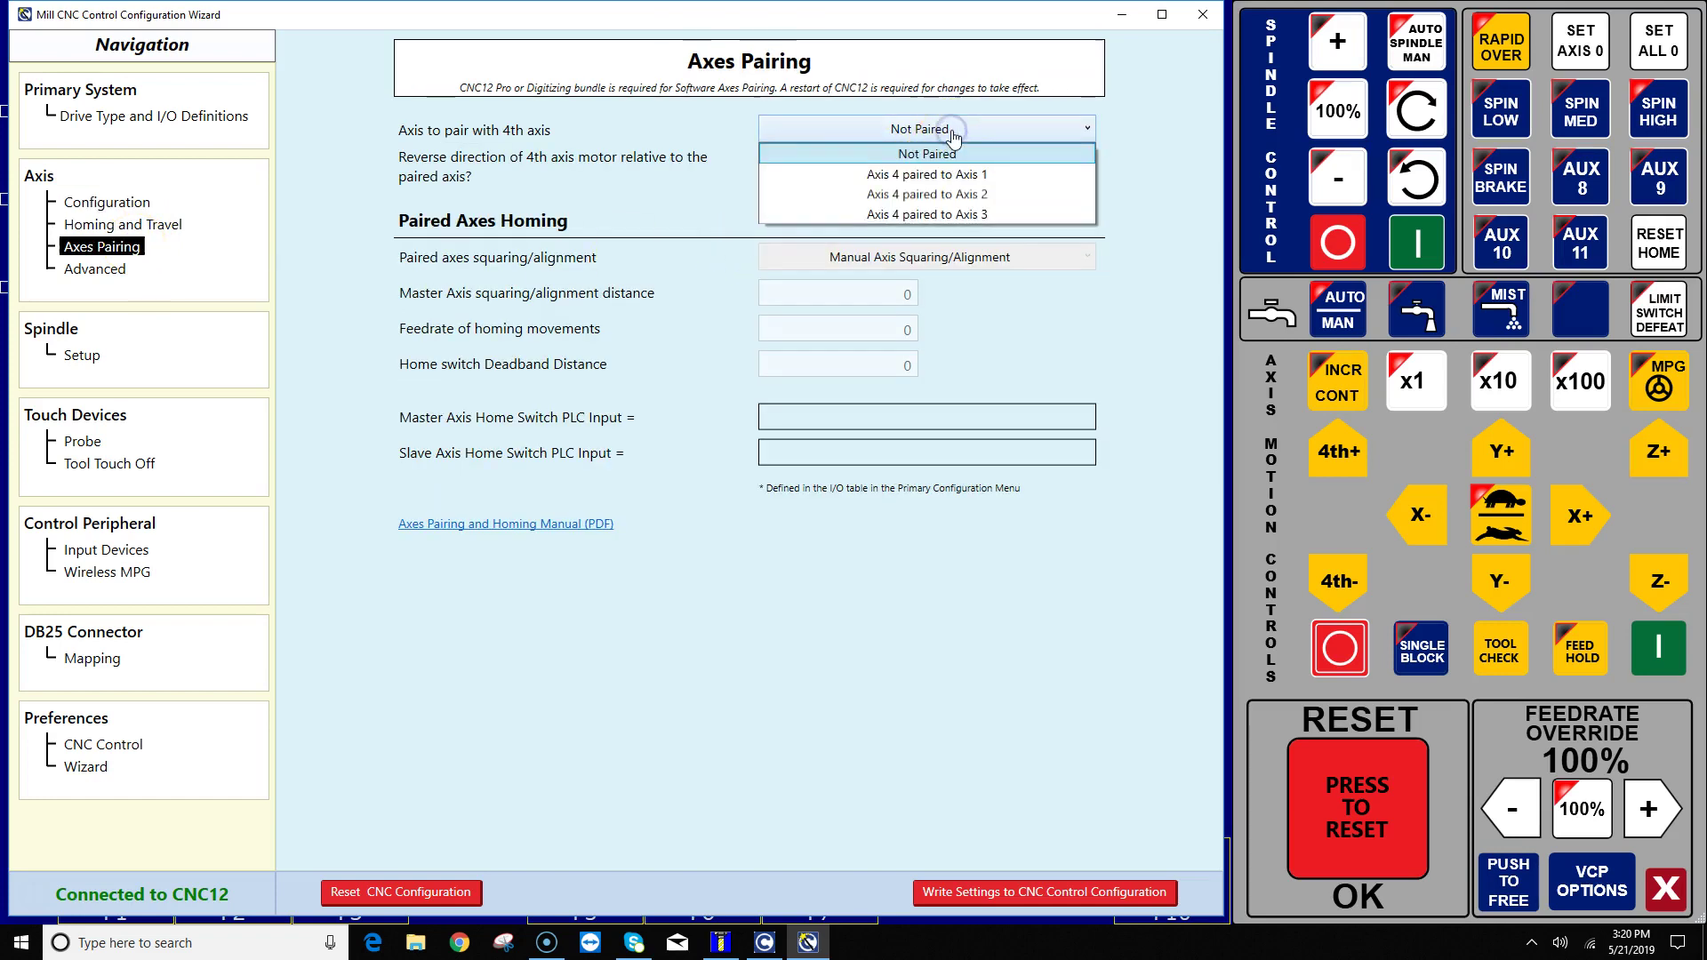
click(981, 175)
click(147, 204)
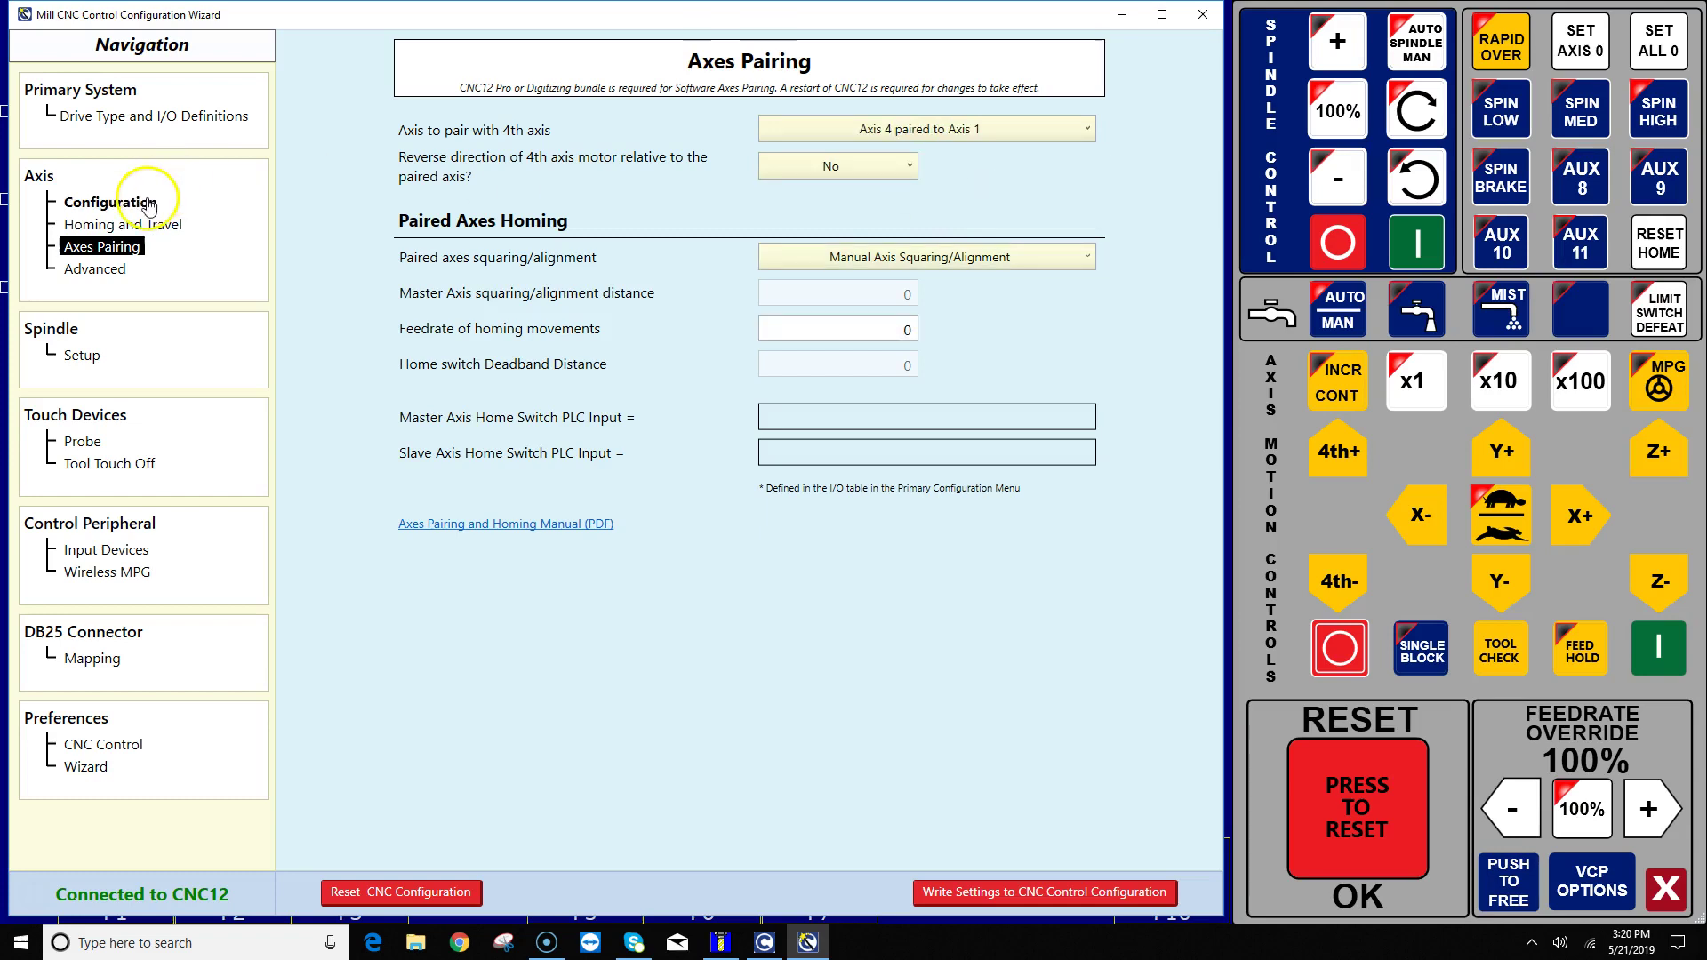
click(168, 224)
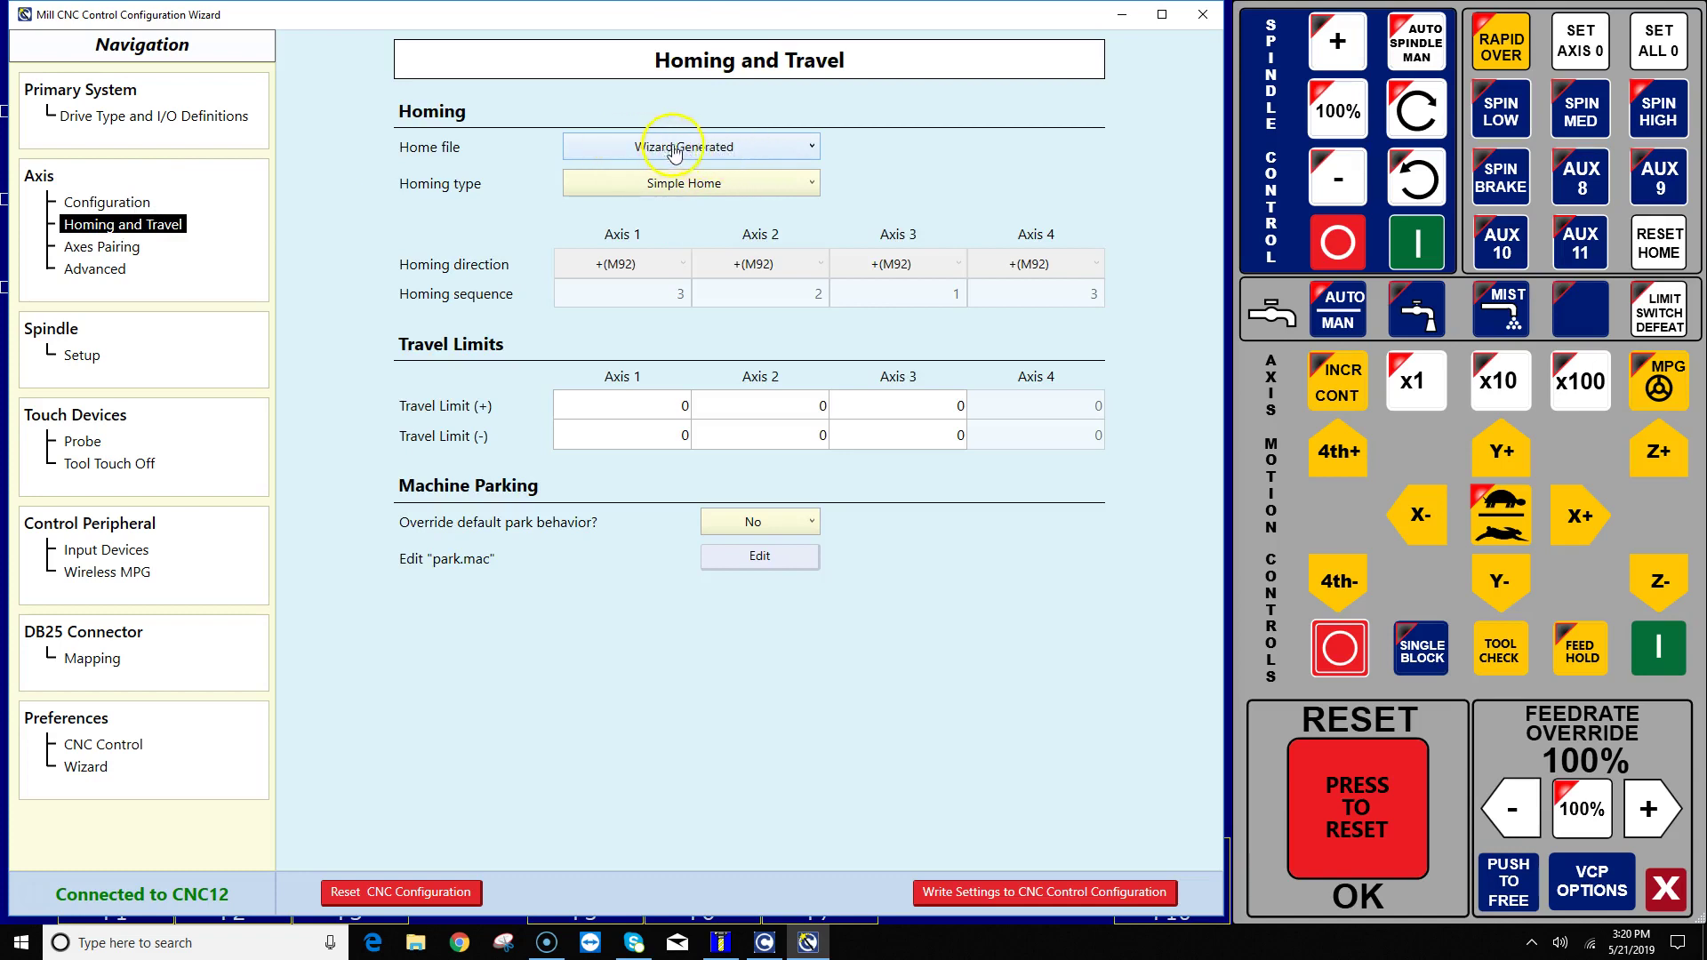
Step: Choose Home To Switch as the homing type on the Homing and Travel page
click(750, 181)
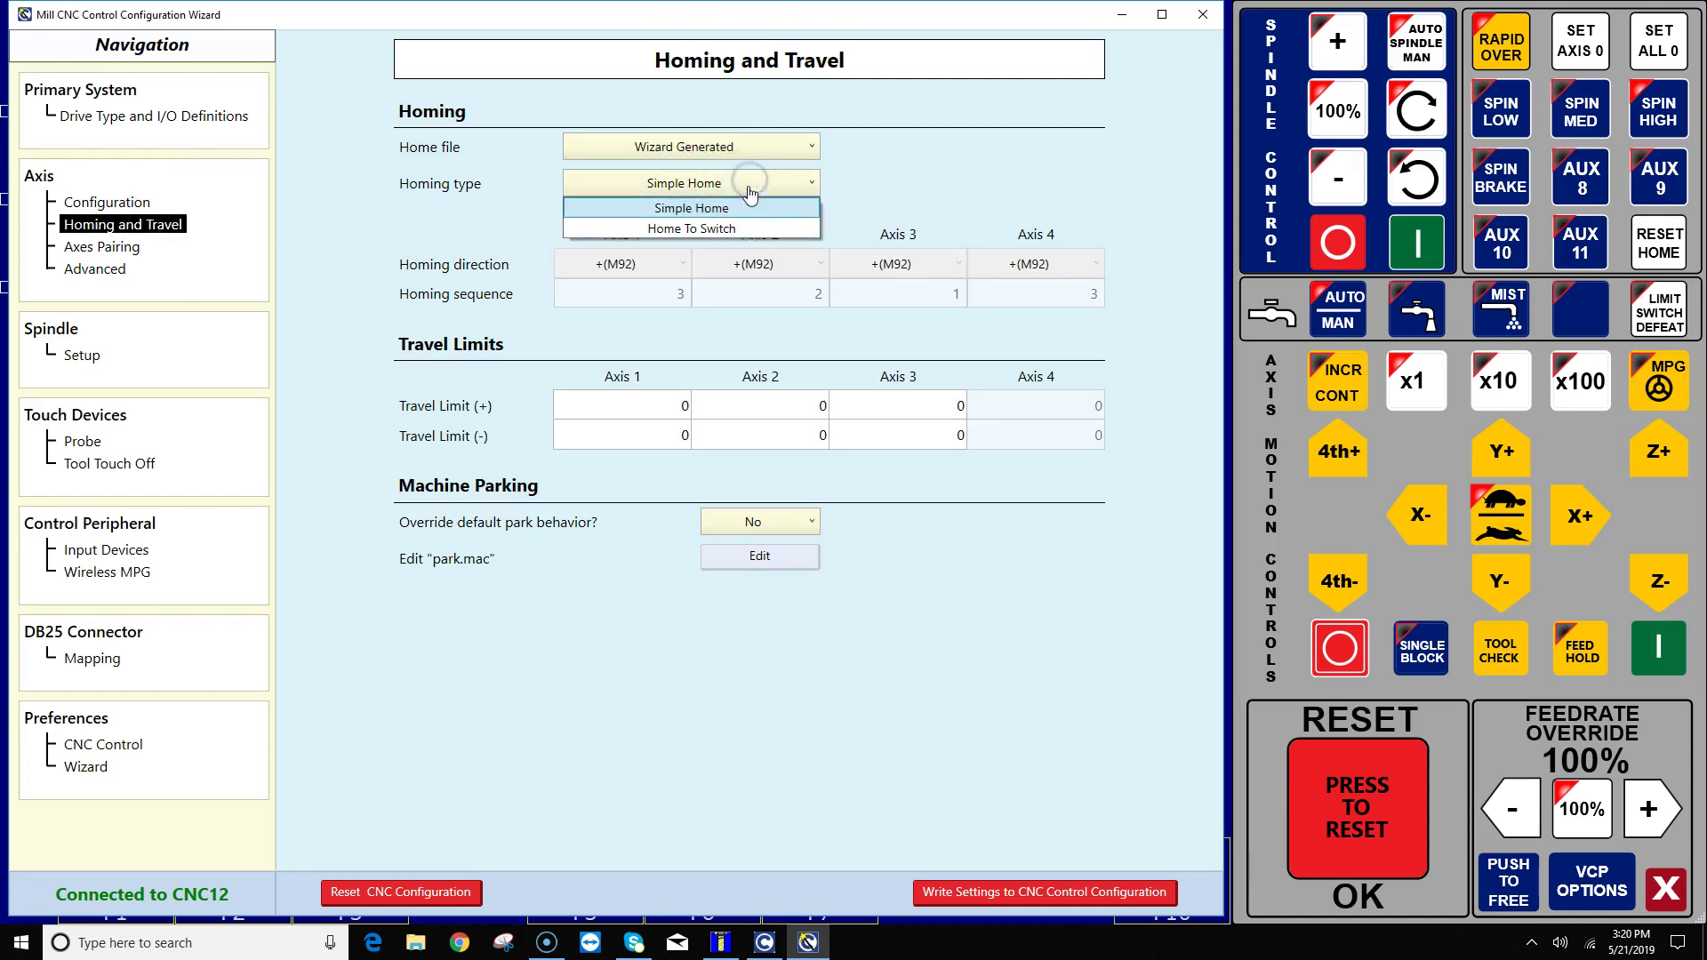
click(730, 228)
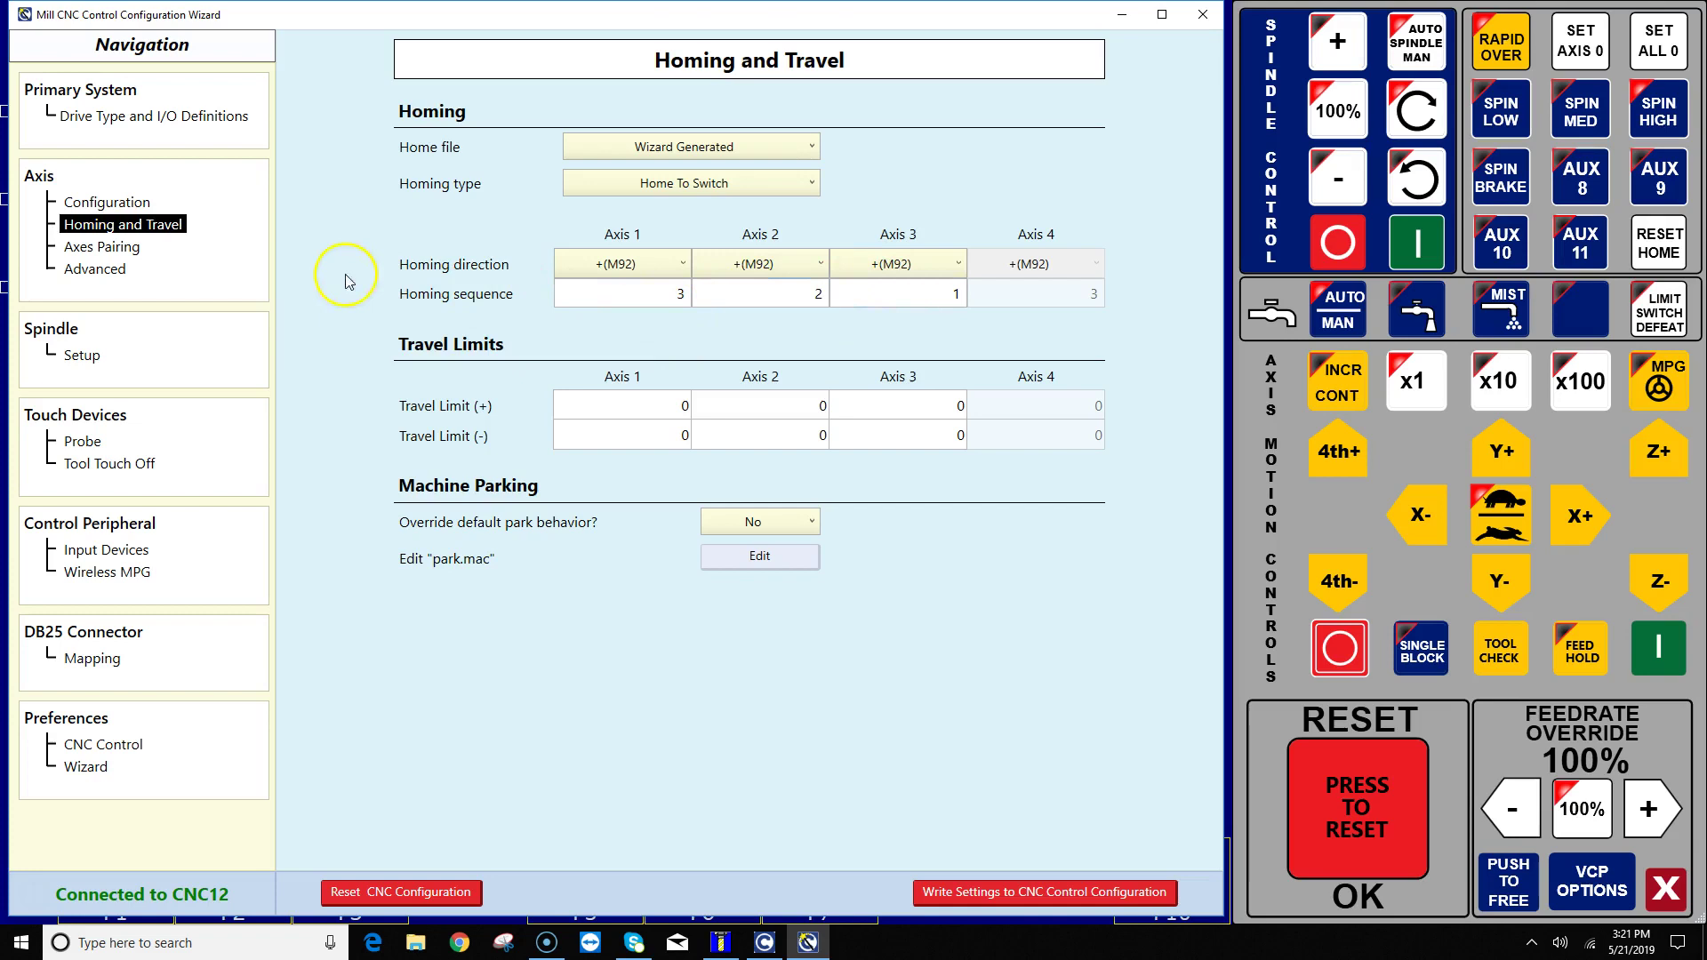
Step: Select Automatic Axis Squaring/Alignment and set the master axis distance to .25
click(131, 254)
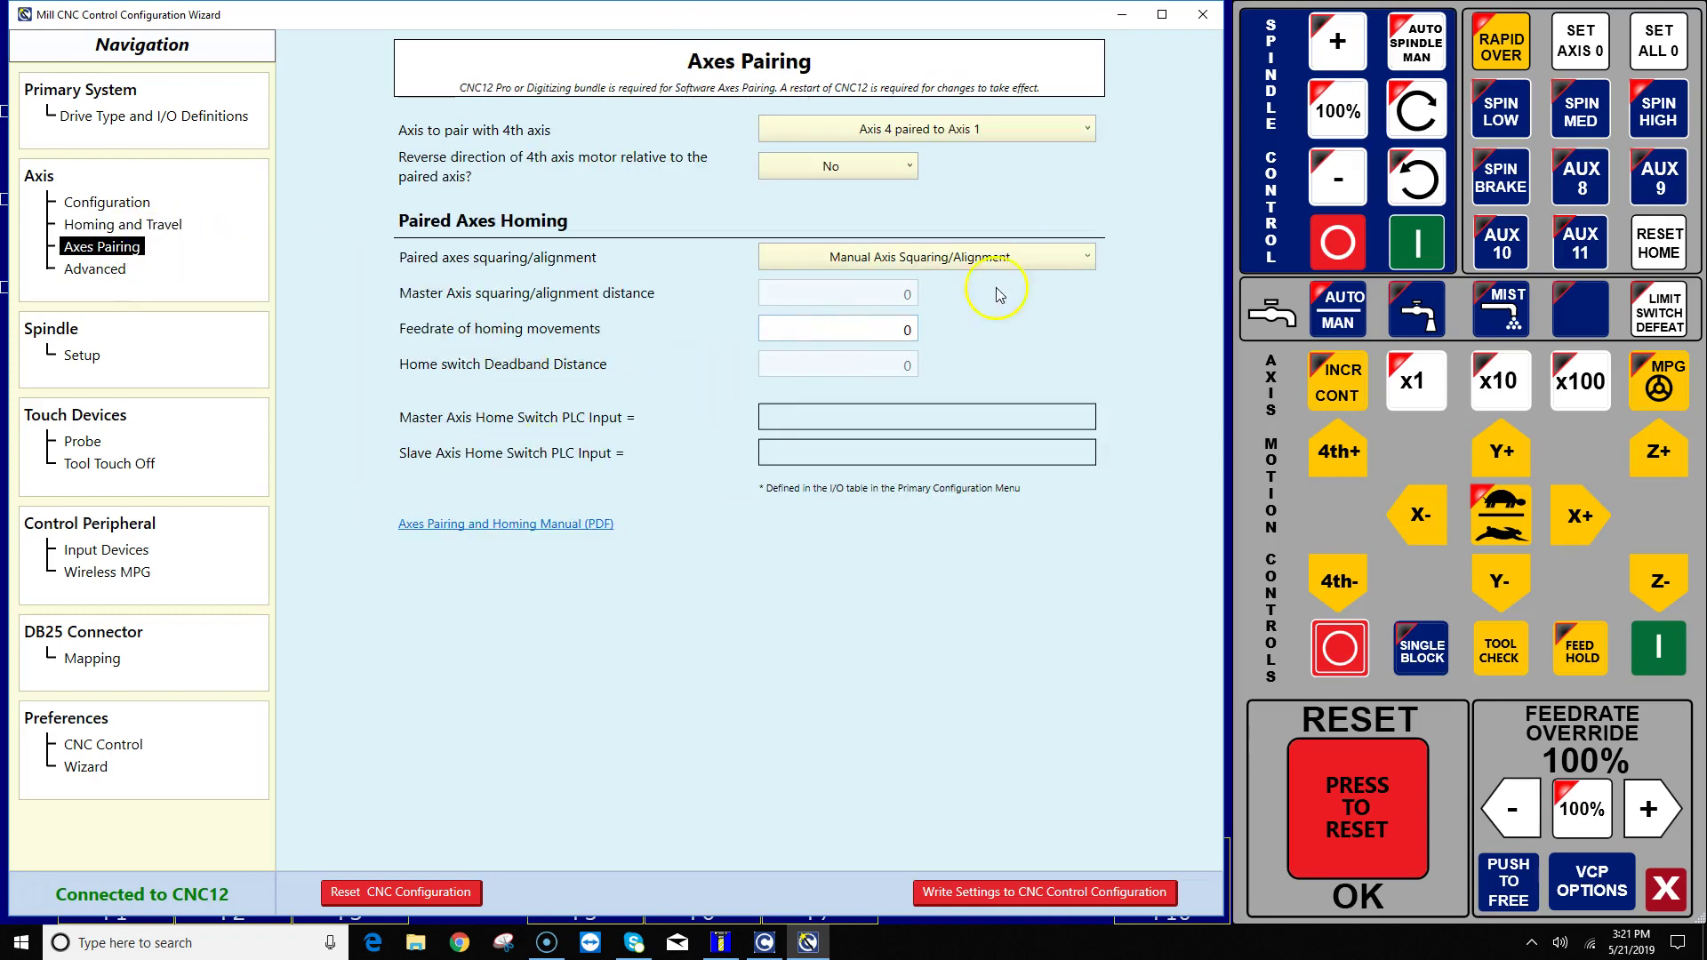
click(1016, 260)
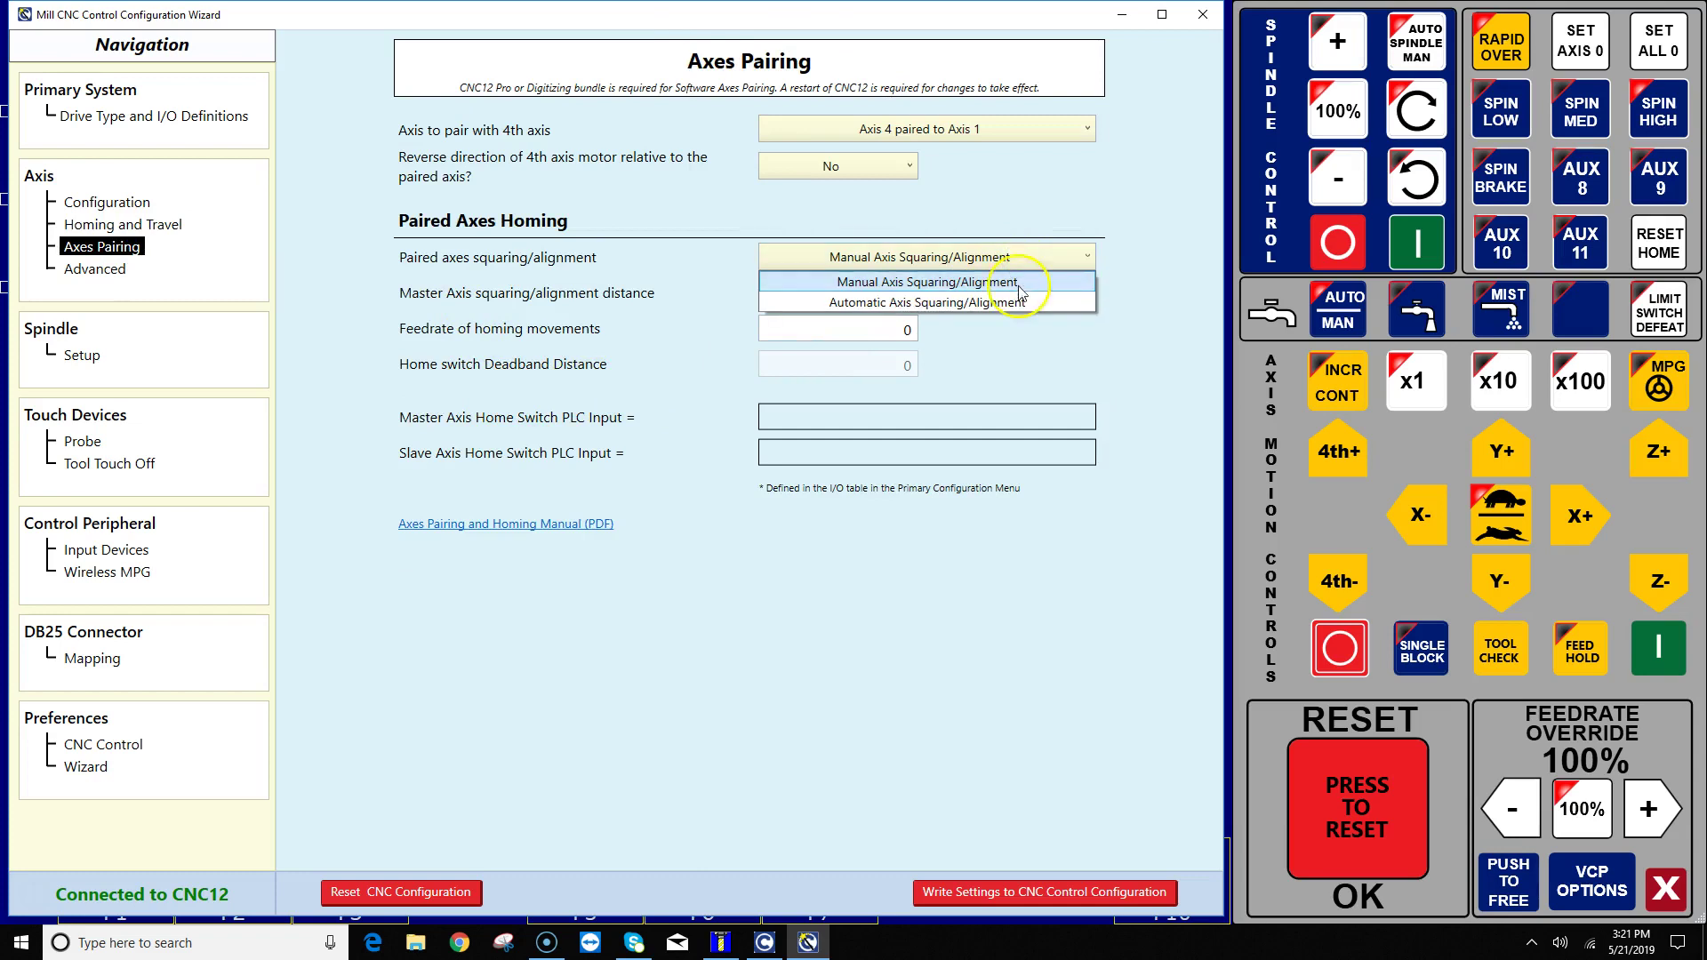
click(1016, 302)
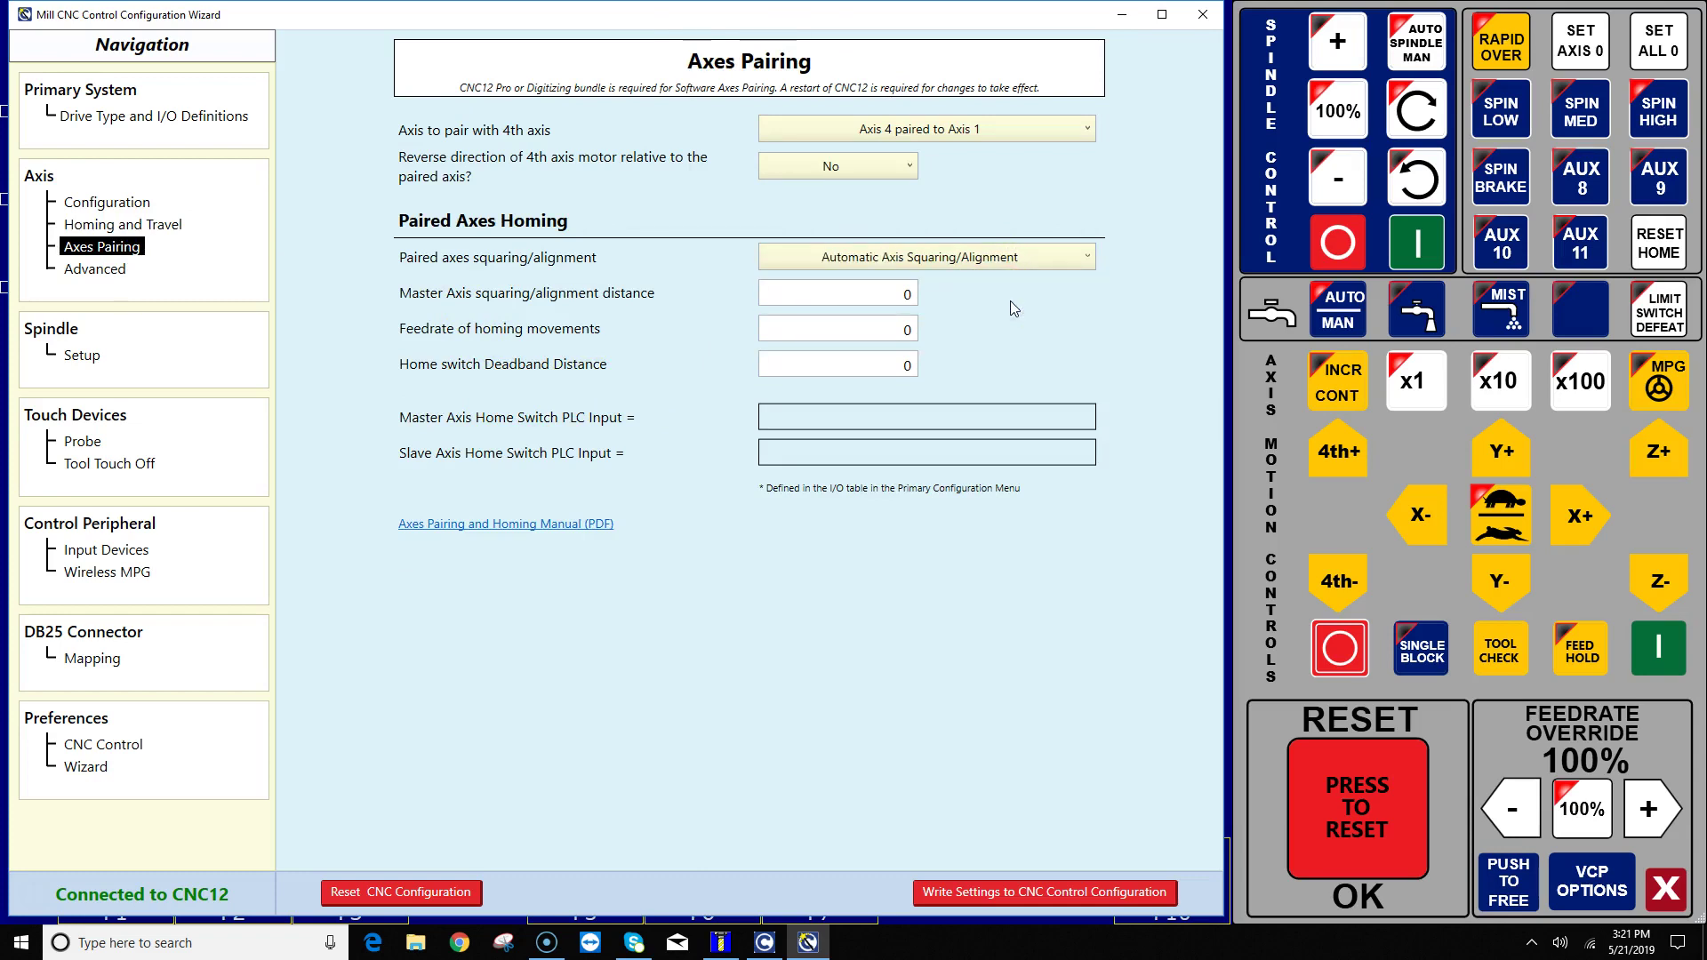
click(889, 295)
text(.25)
click(982, 330)
Step: Set the homing feedrate to 30 and the home switch deadband to .025
click(904, 329)
text(30)
click(914, 366)
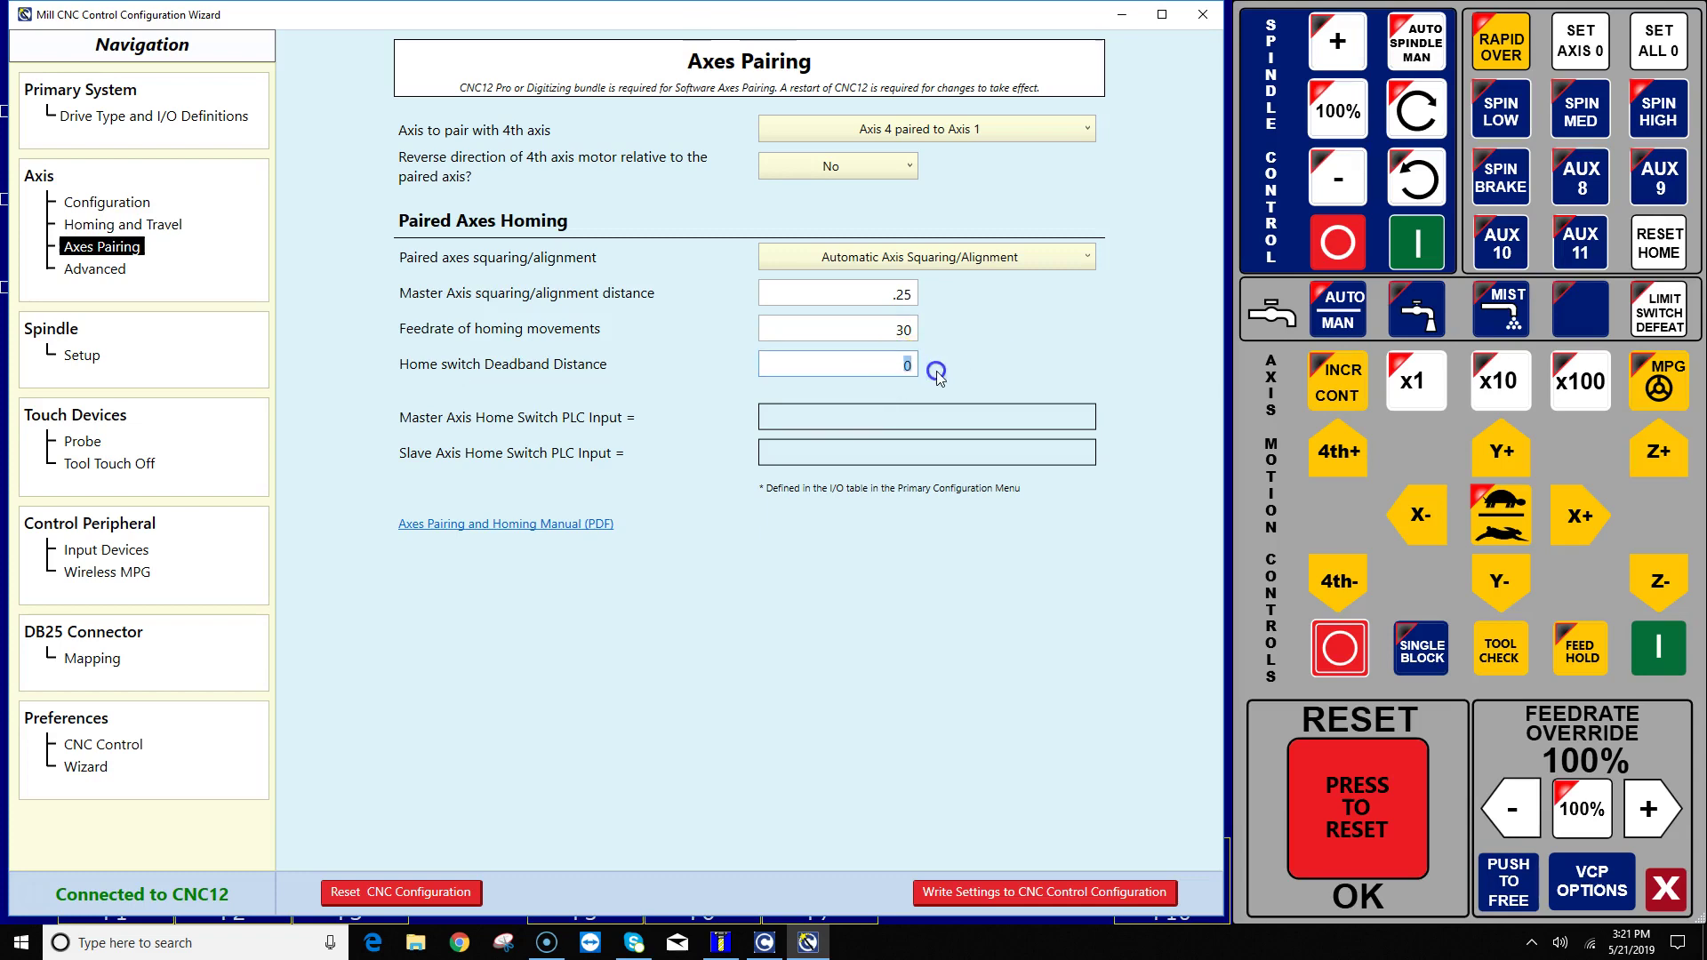
text(.0)
click(1008, 370)
text(25)
click(1023, 603)
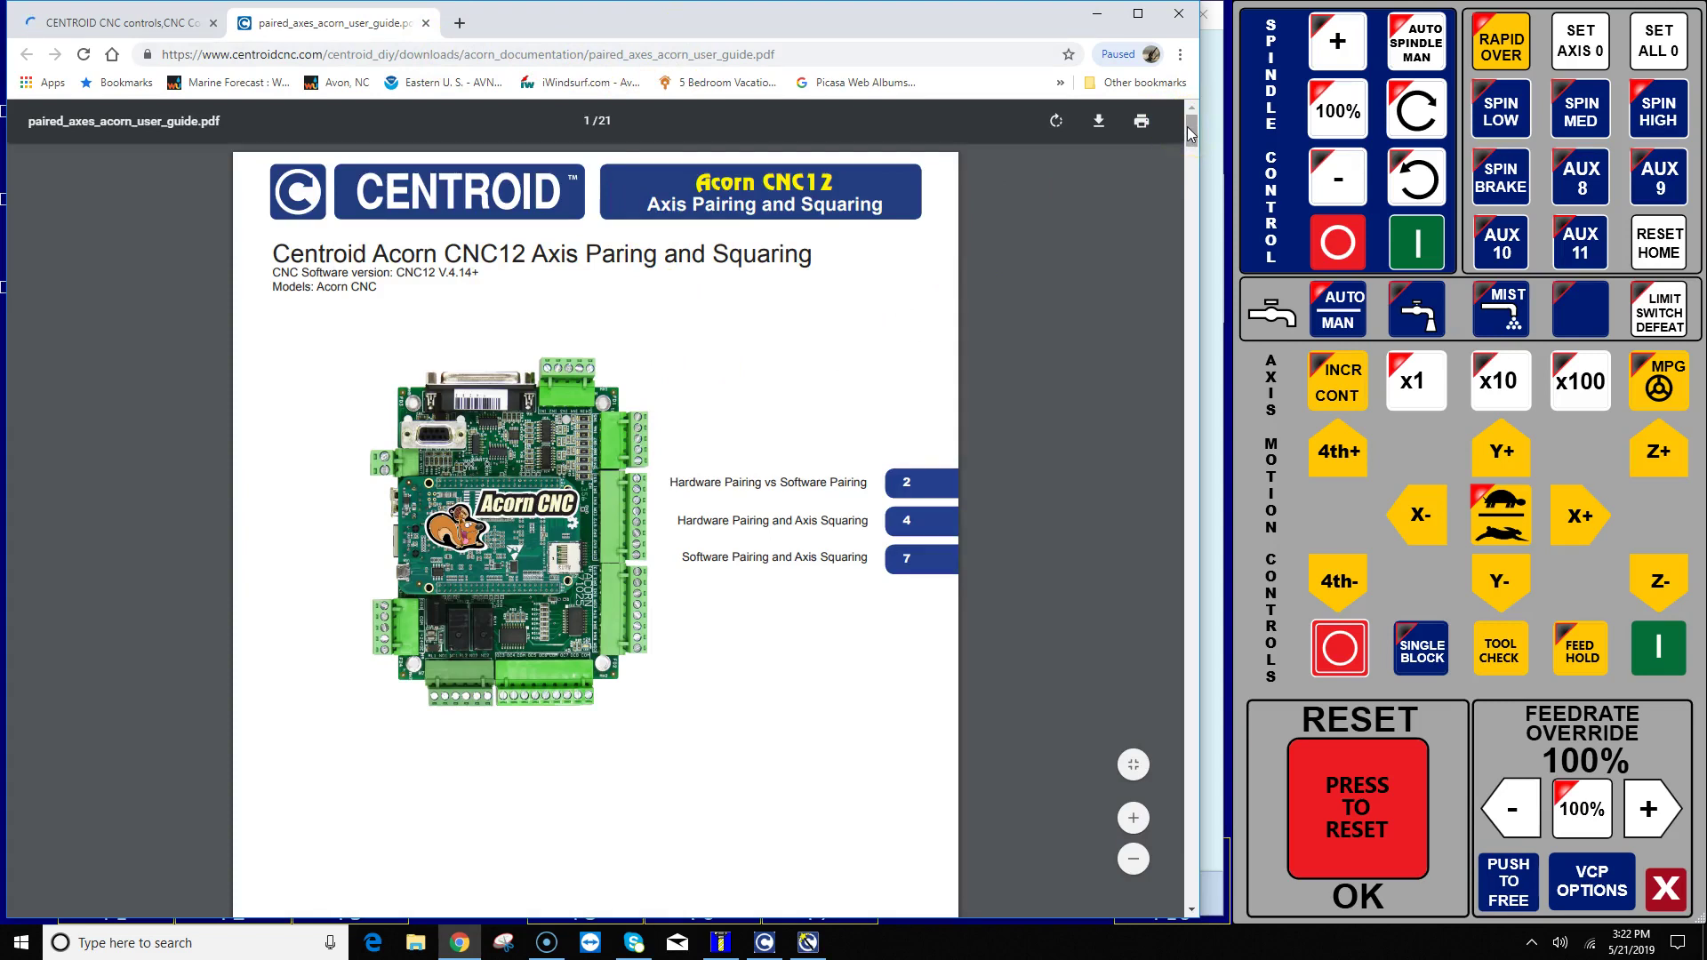
Step: Scroll the guide to the Auto Homing and Auto Squaring section's normally closed switch wiring schematic
drag(1191, 133, 1212, 361)
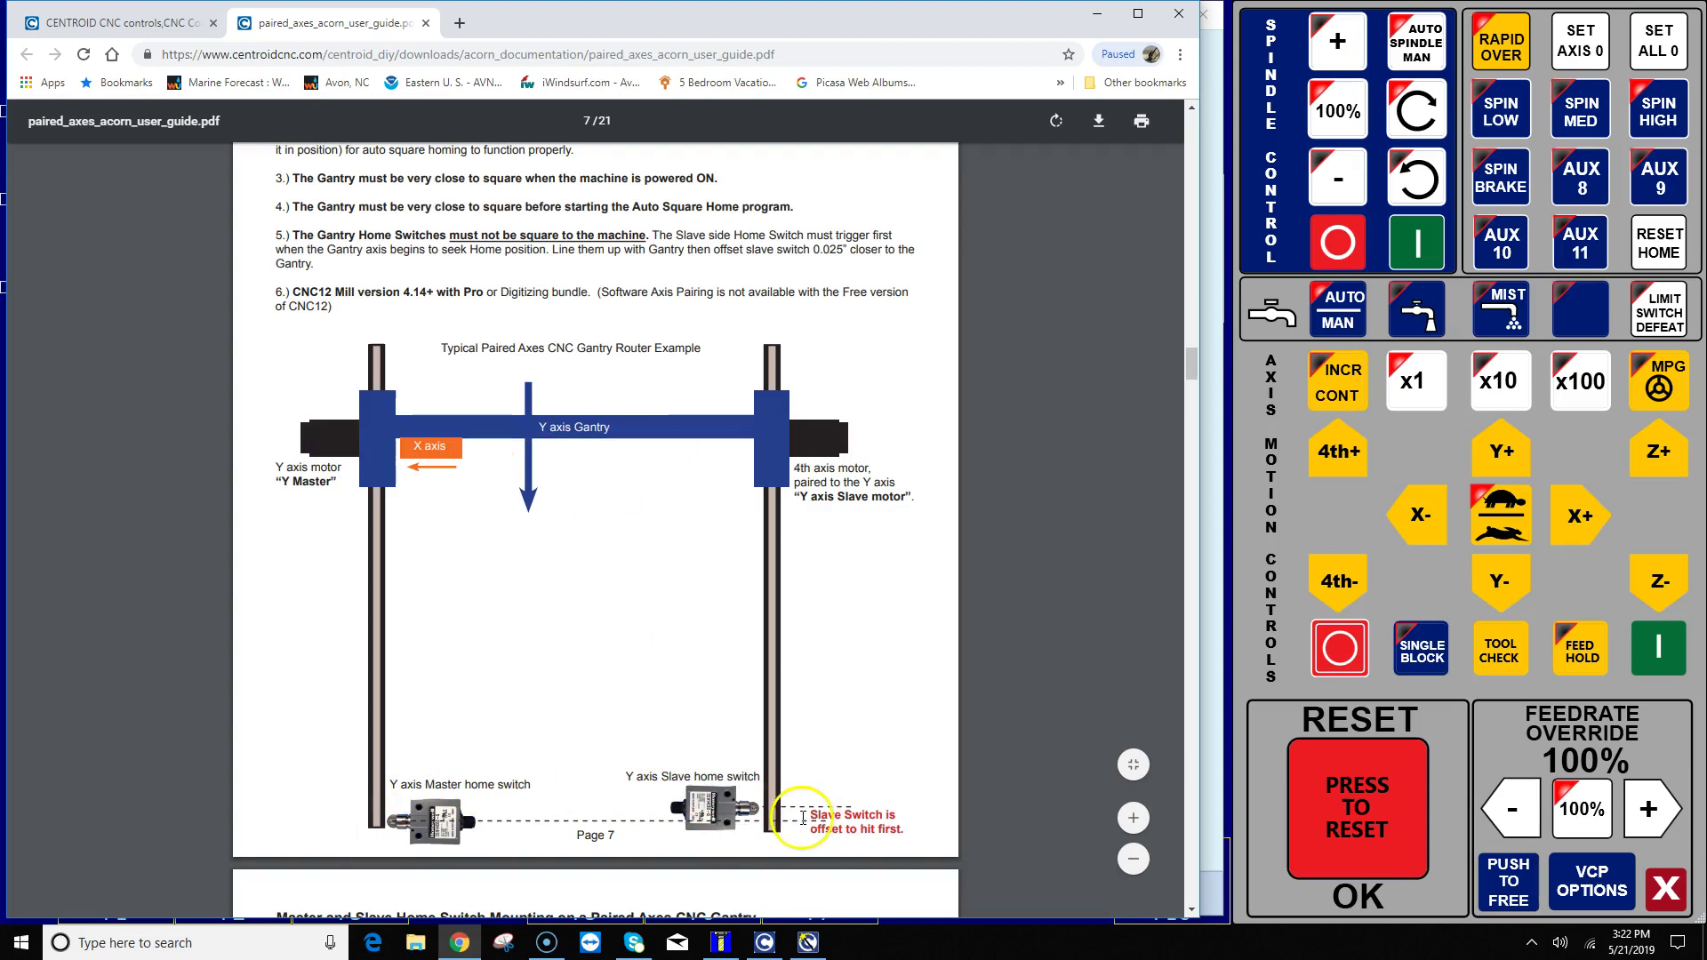
scroll(884, 578, up, 2)
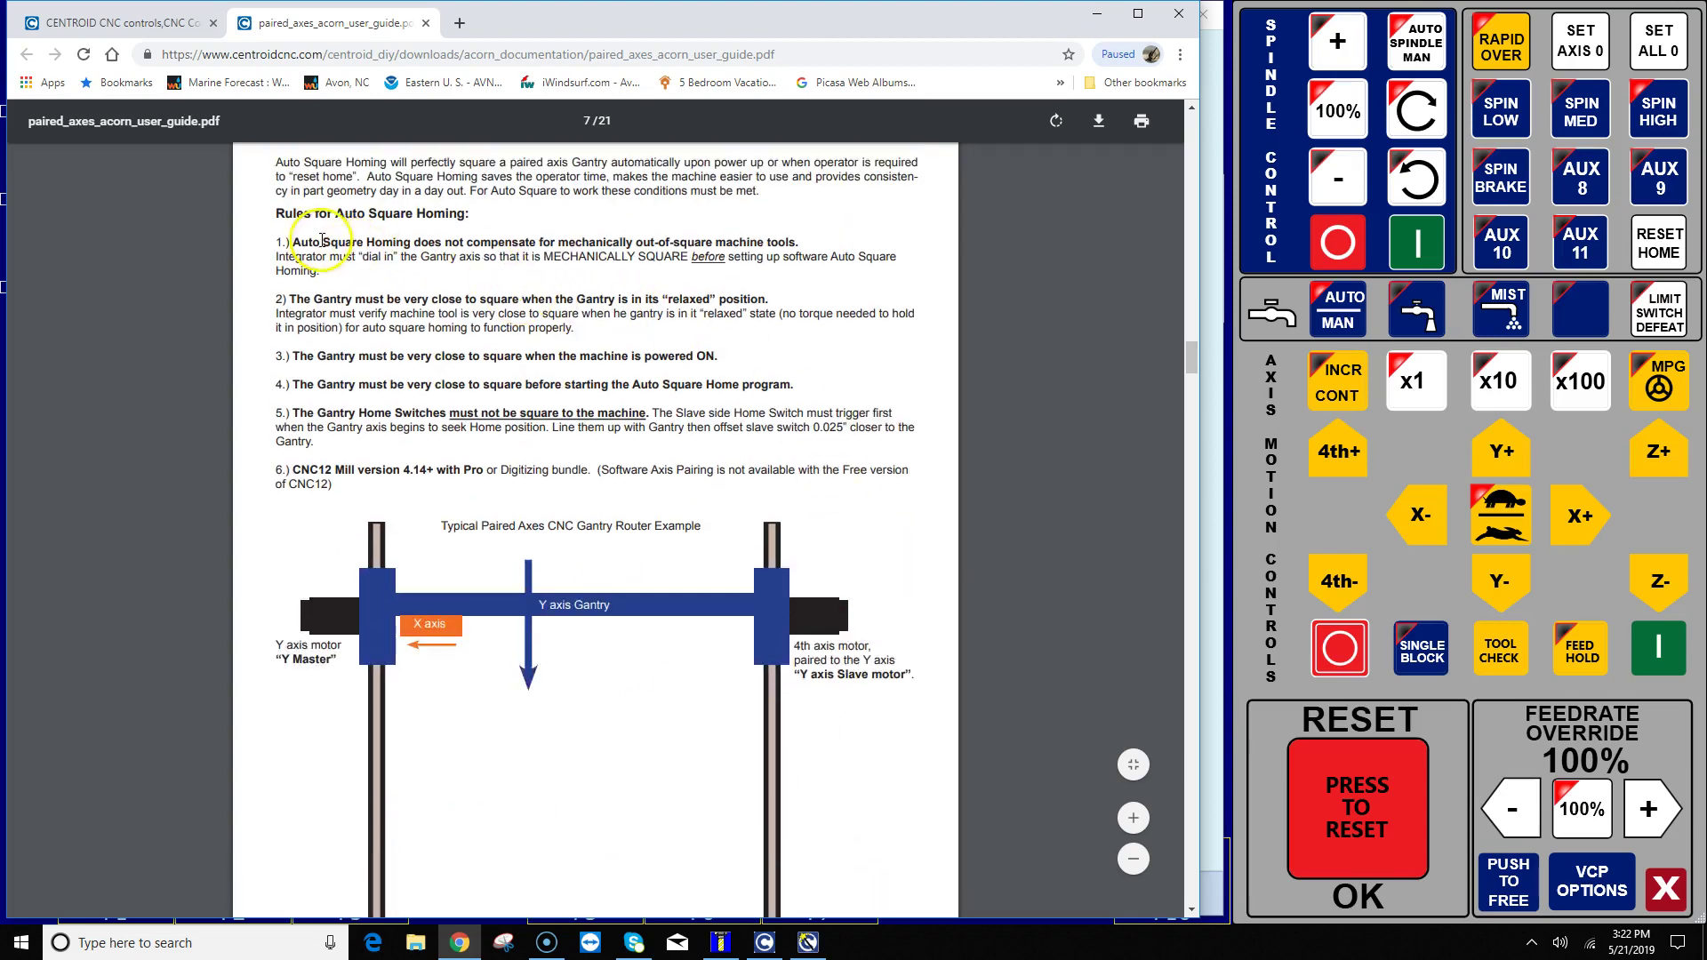
scroll(429, 378, down, 9)
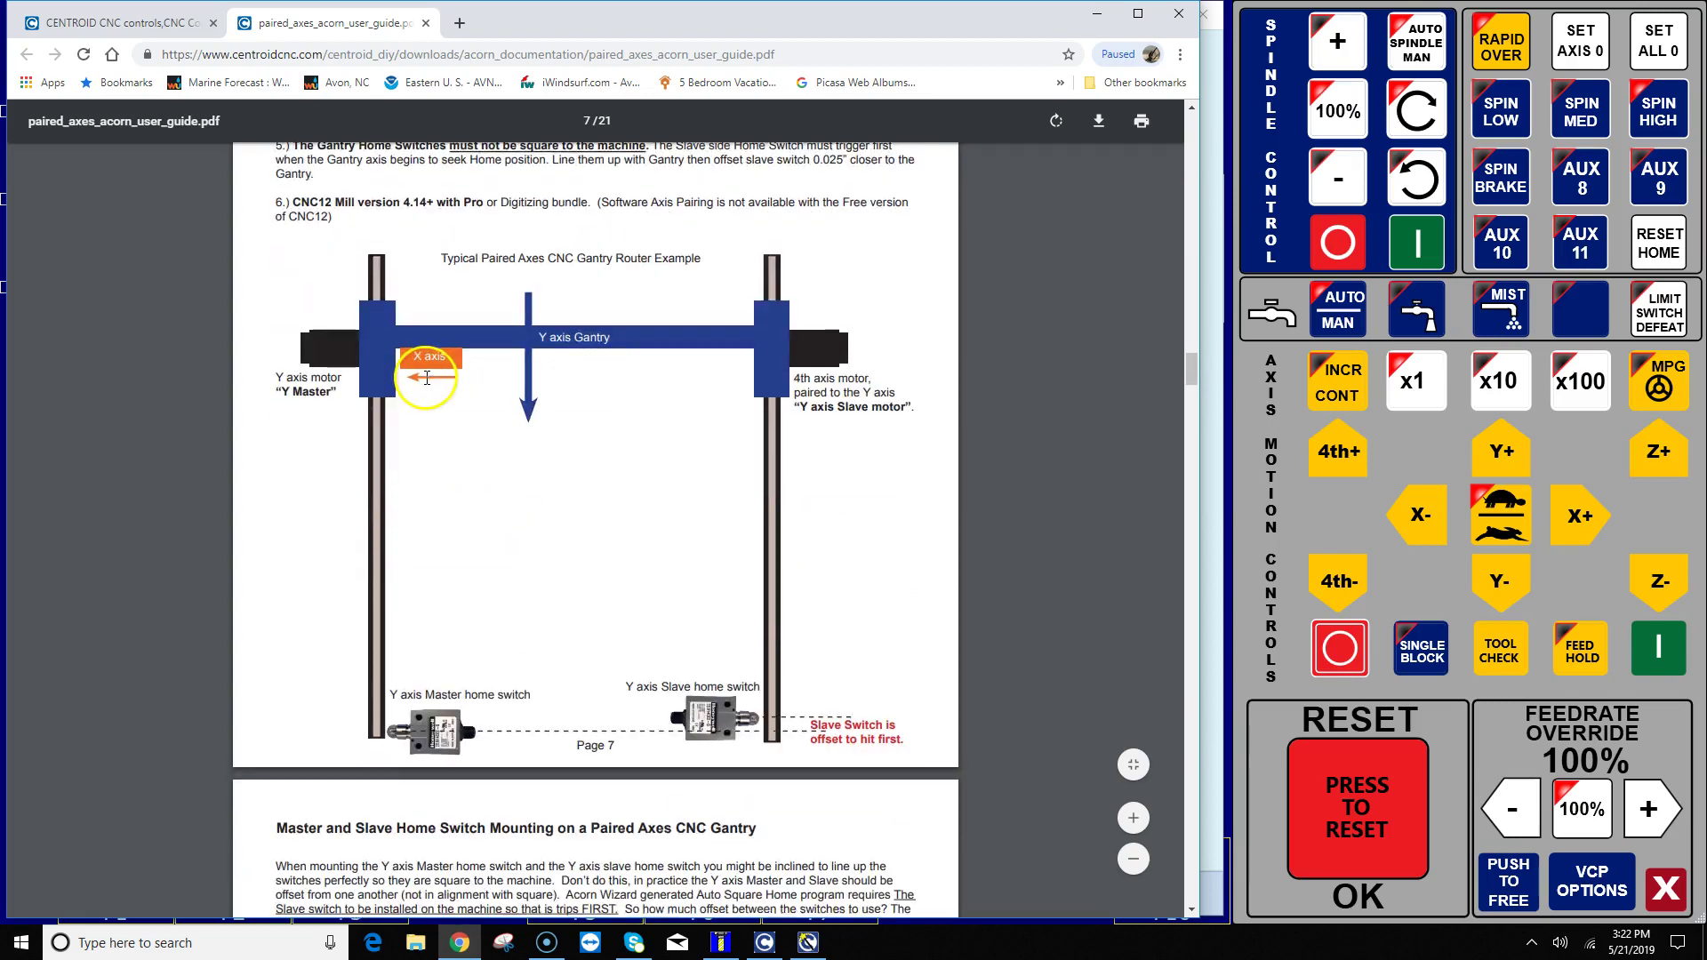
scroll(430, 378, down, 15)
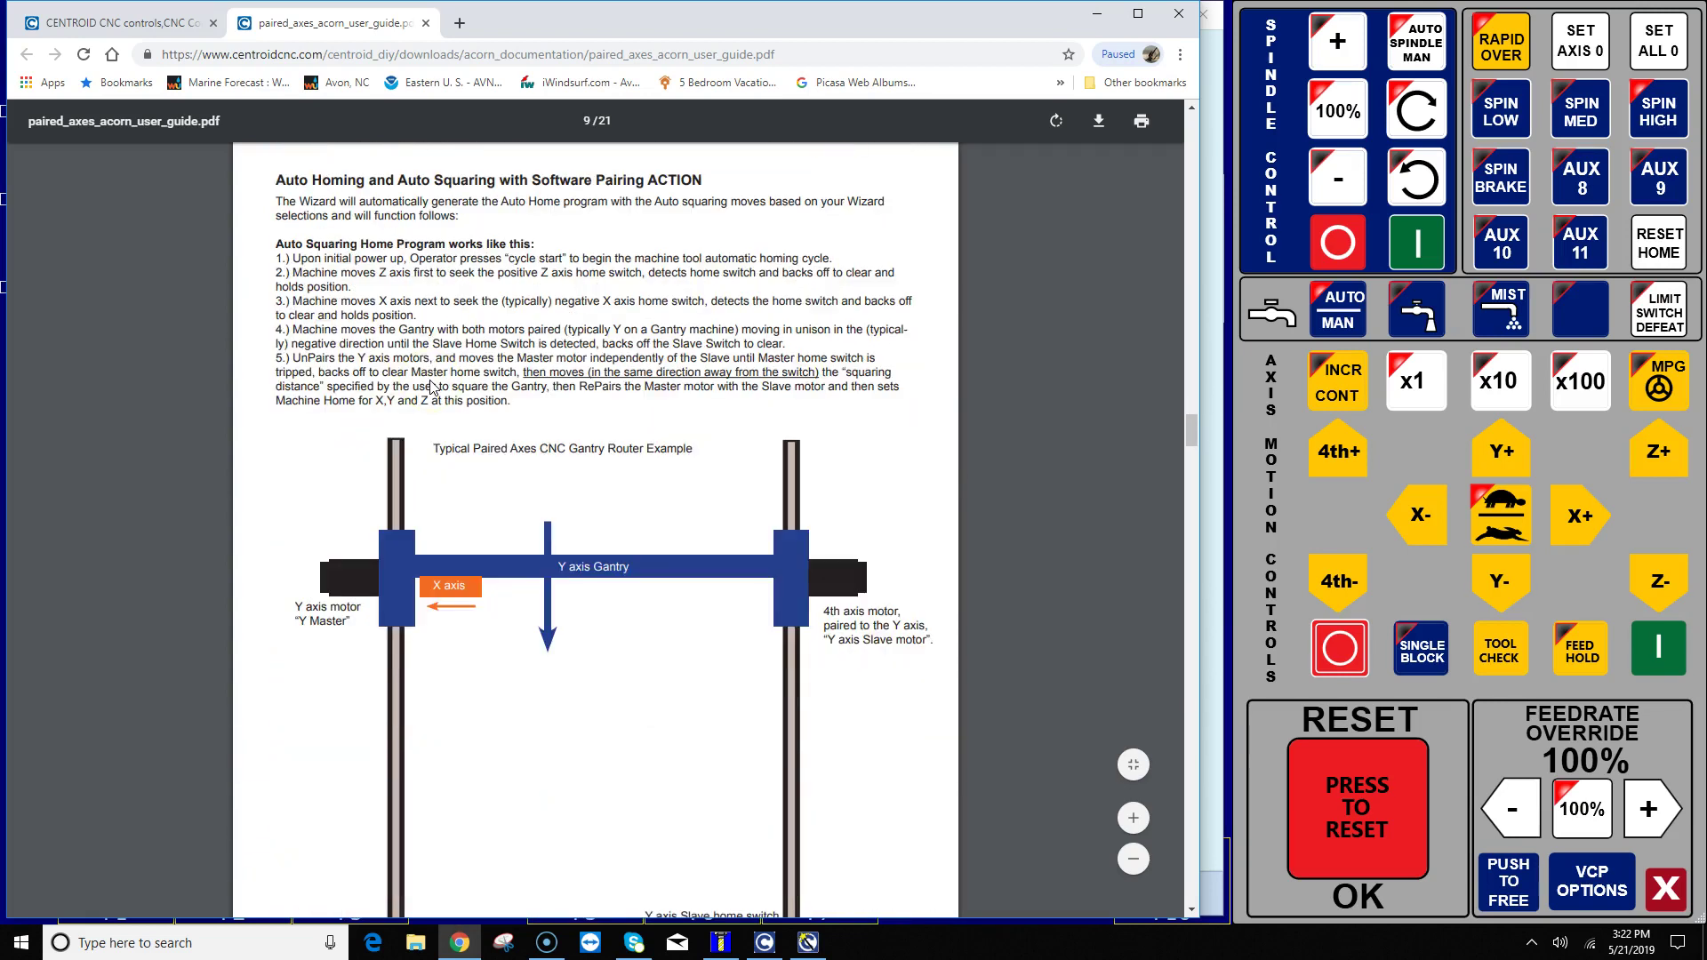
scroll(429, 387, down, 8)
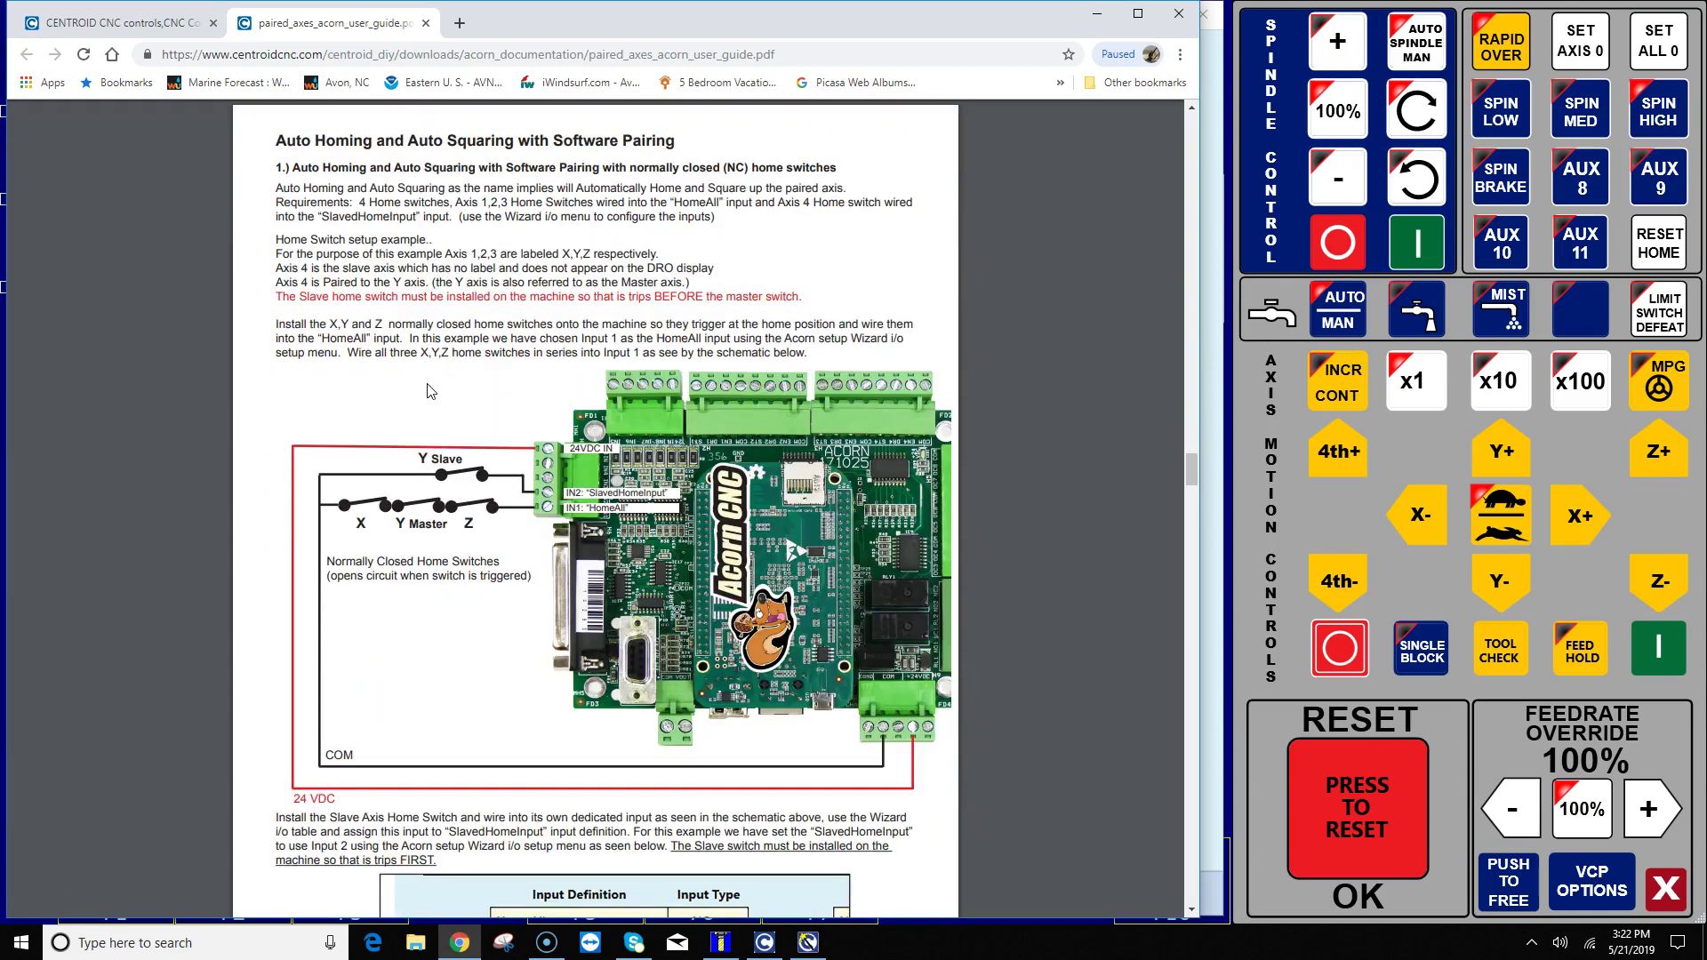
Step: Back in the wizard, define Input 1 as HomeAll and Input 2 as SlavedHomeInput
click(1096, 14)
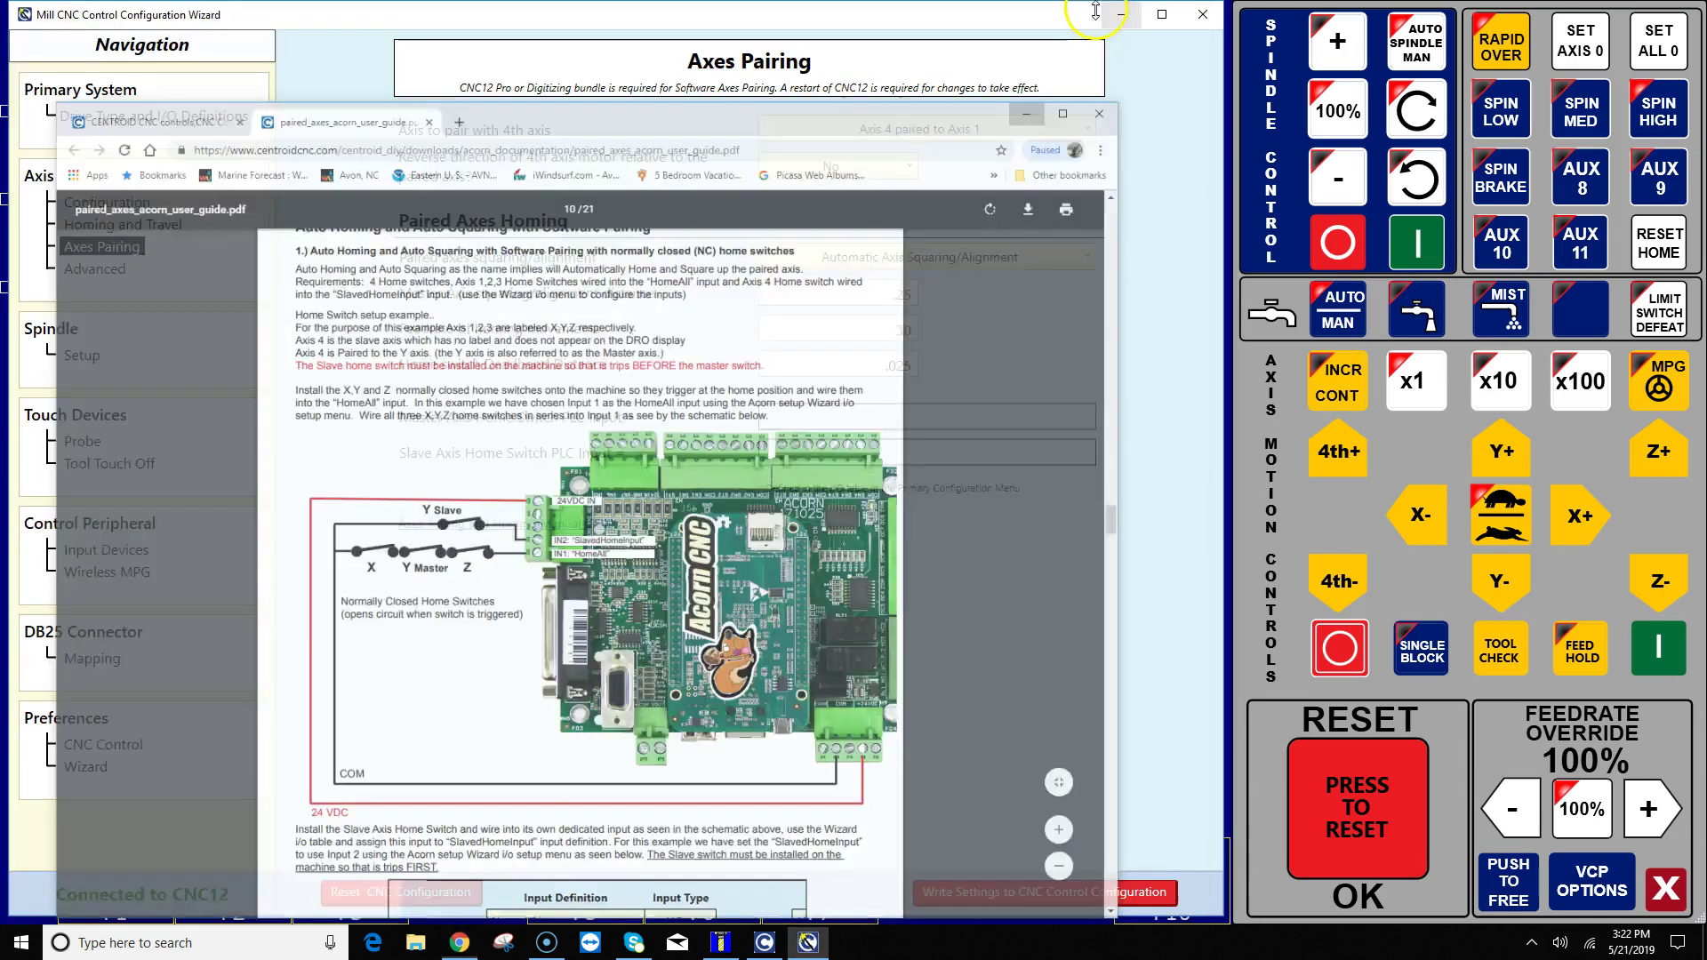
click(154, 115)
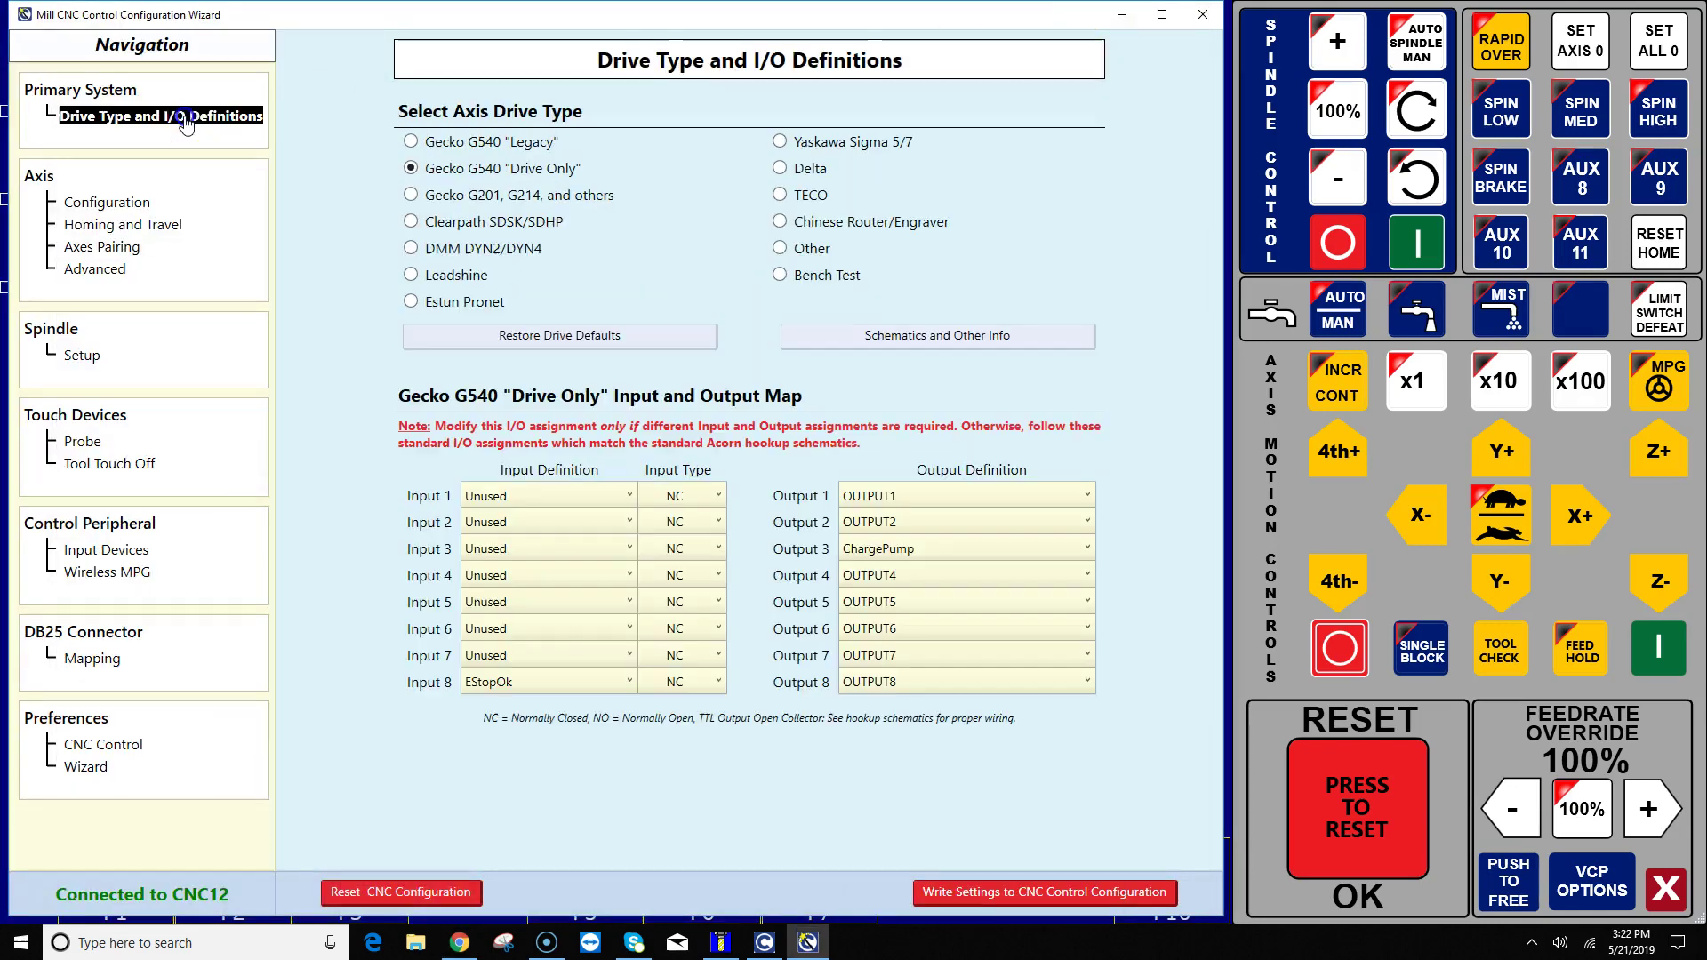
click(589, 497)
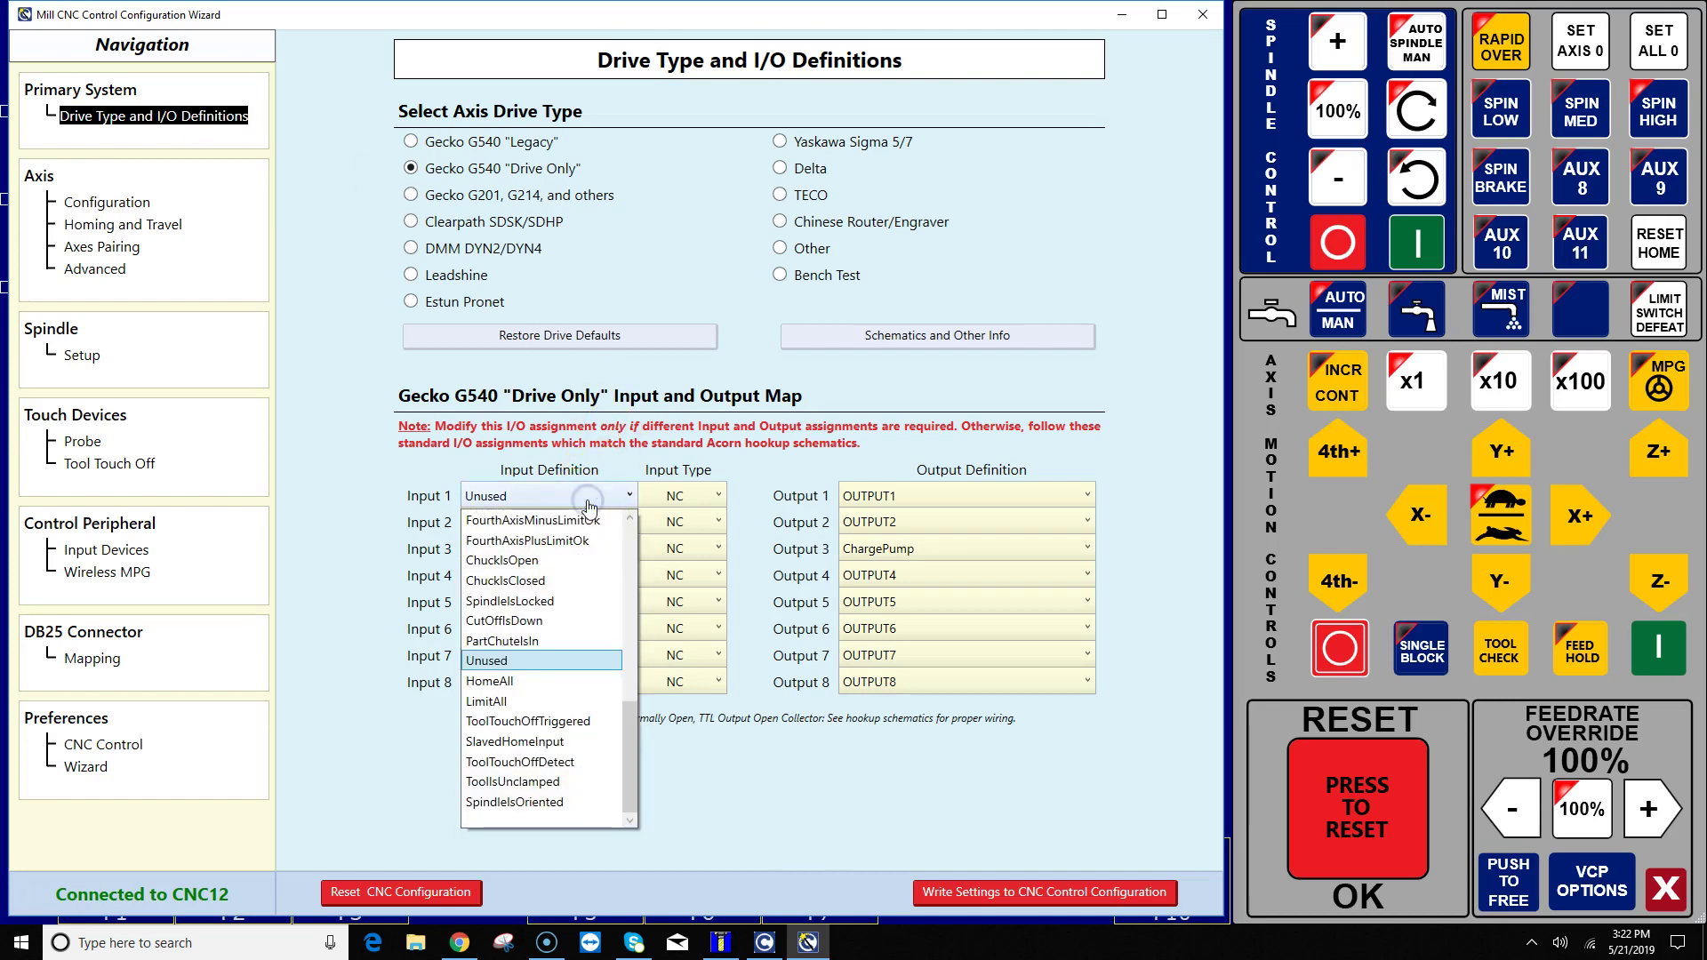
click(556, 682)
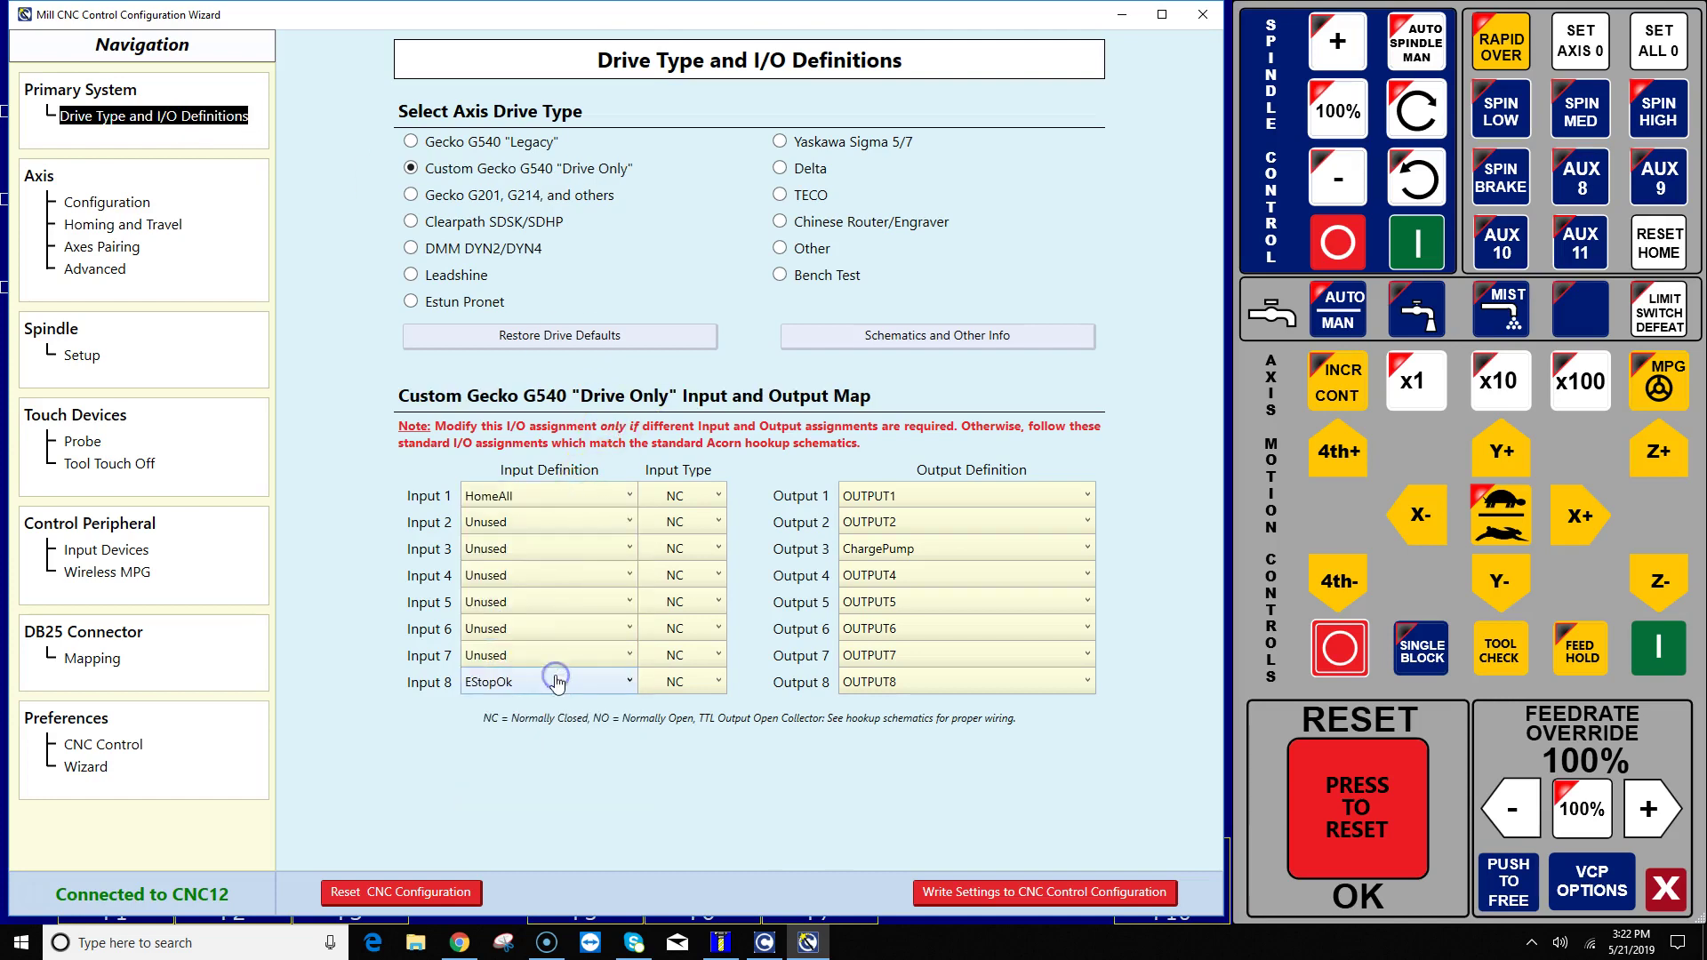
click(568, 524)
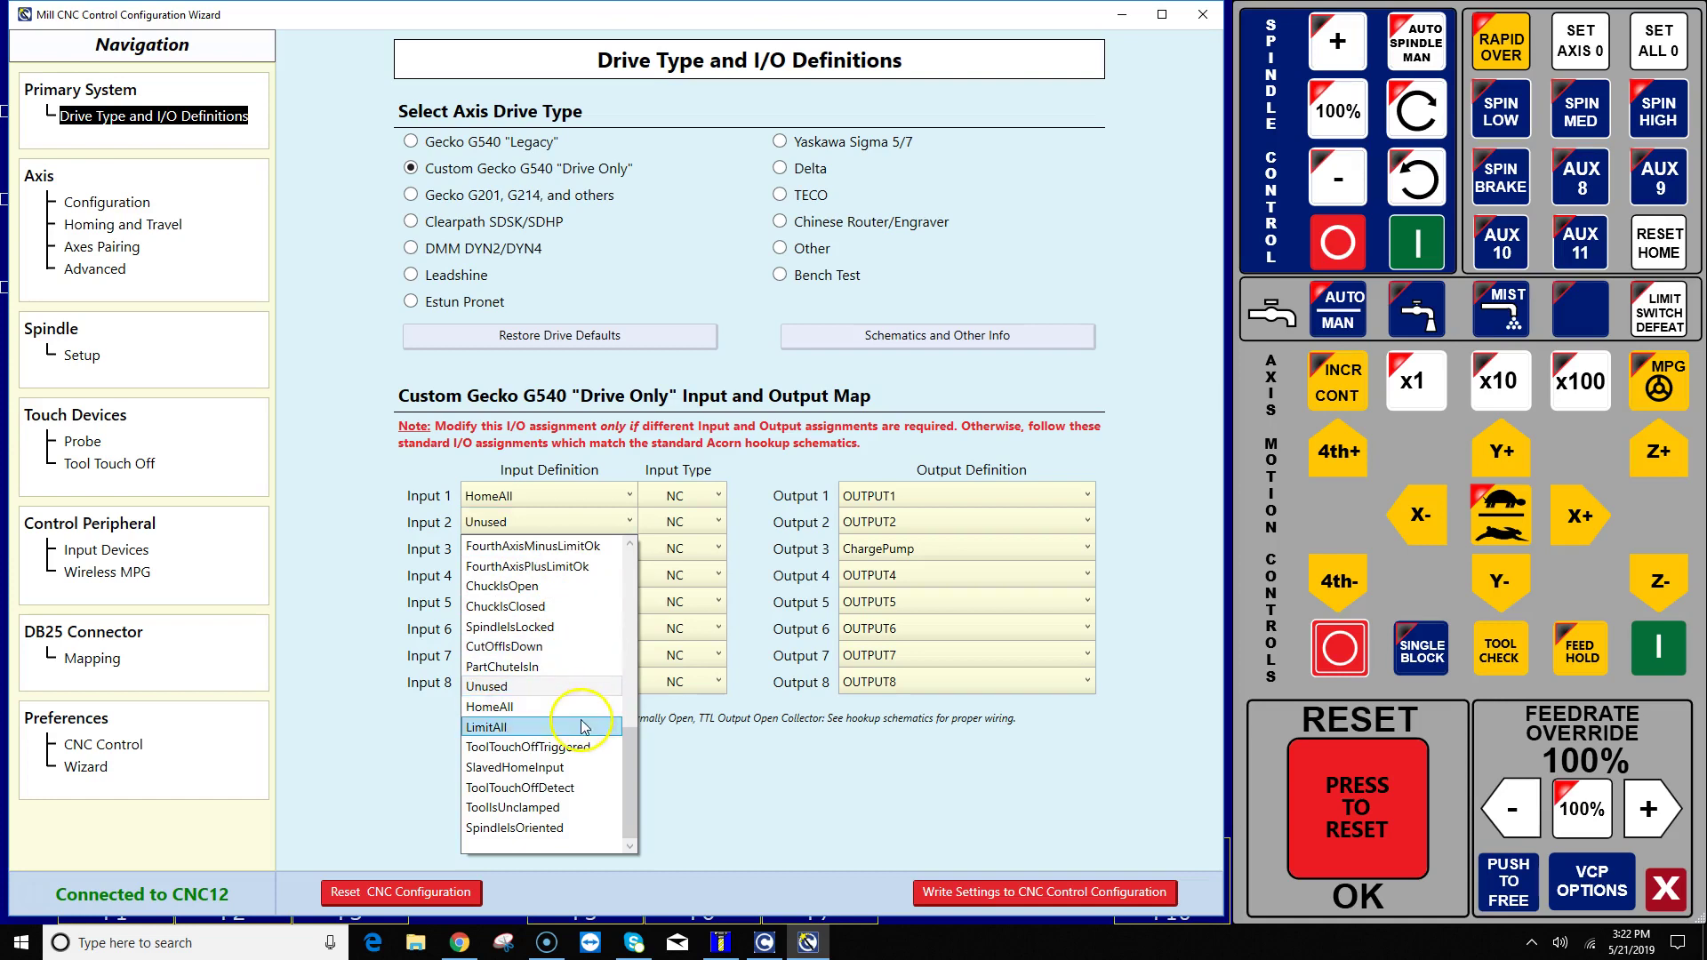
click(568, 768)
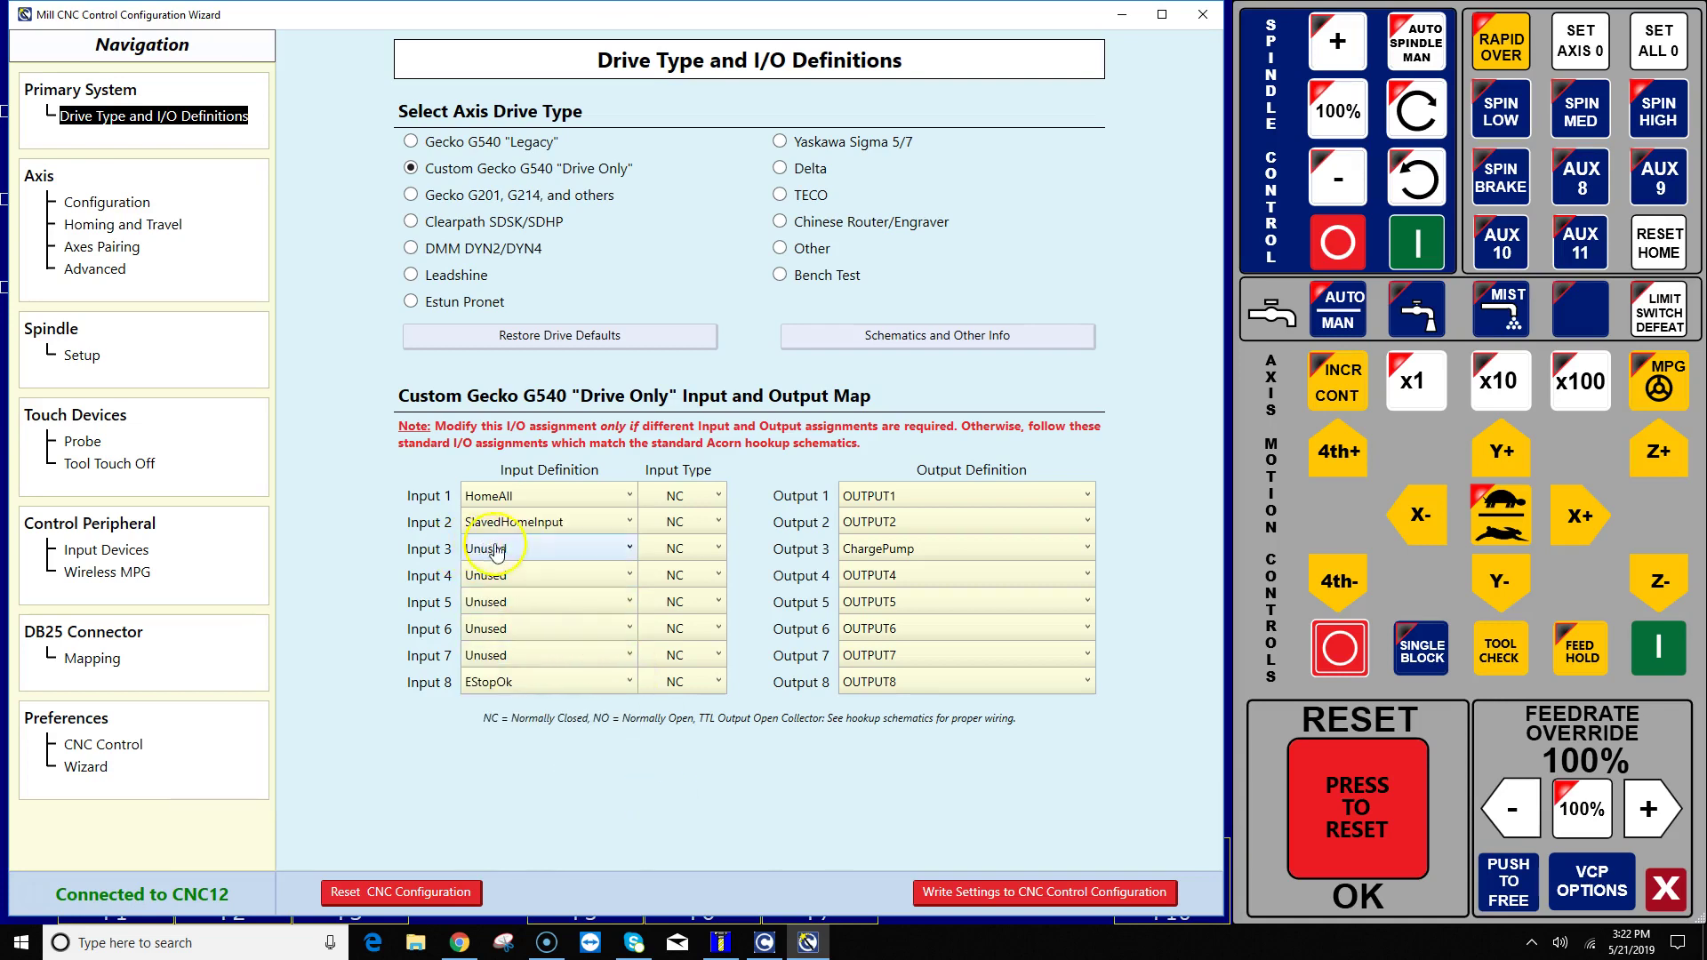
click(147, 254)
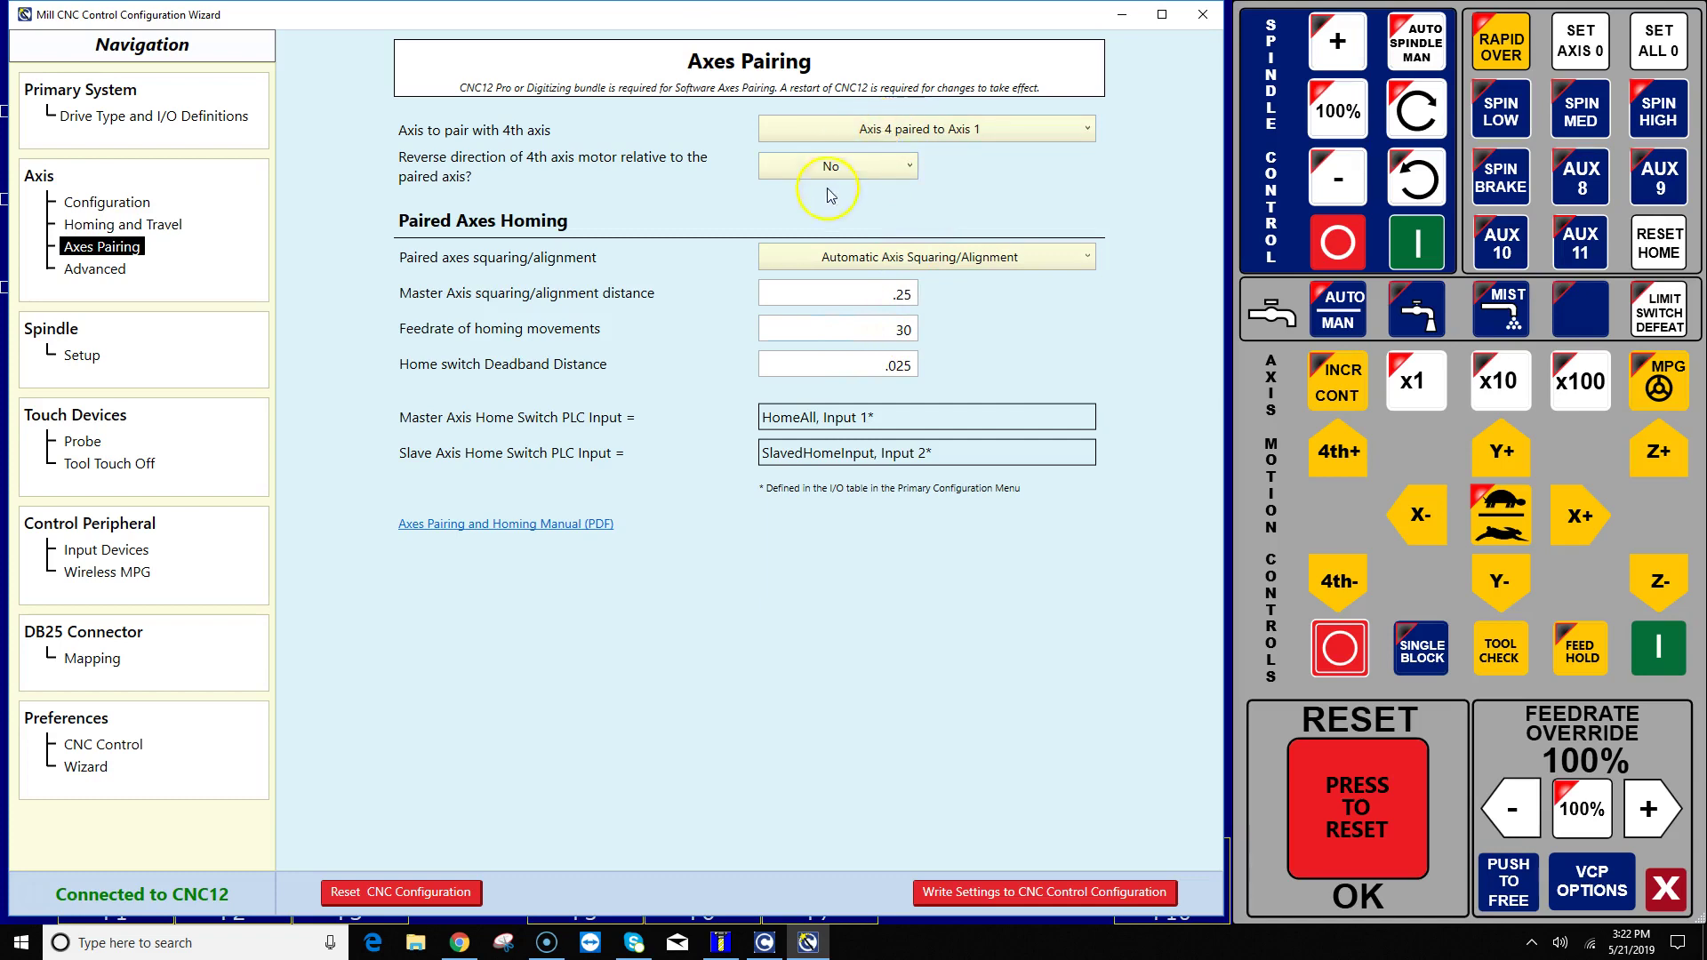
Step: Set 'Reverse direction of 4th axis motor' to Yes
click(843, 166)
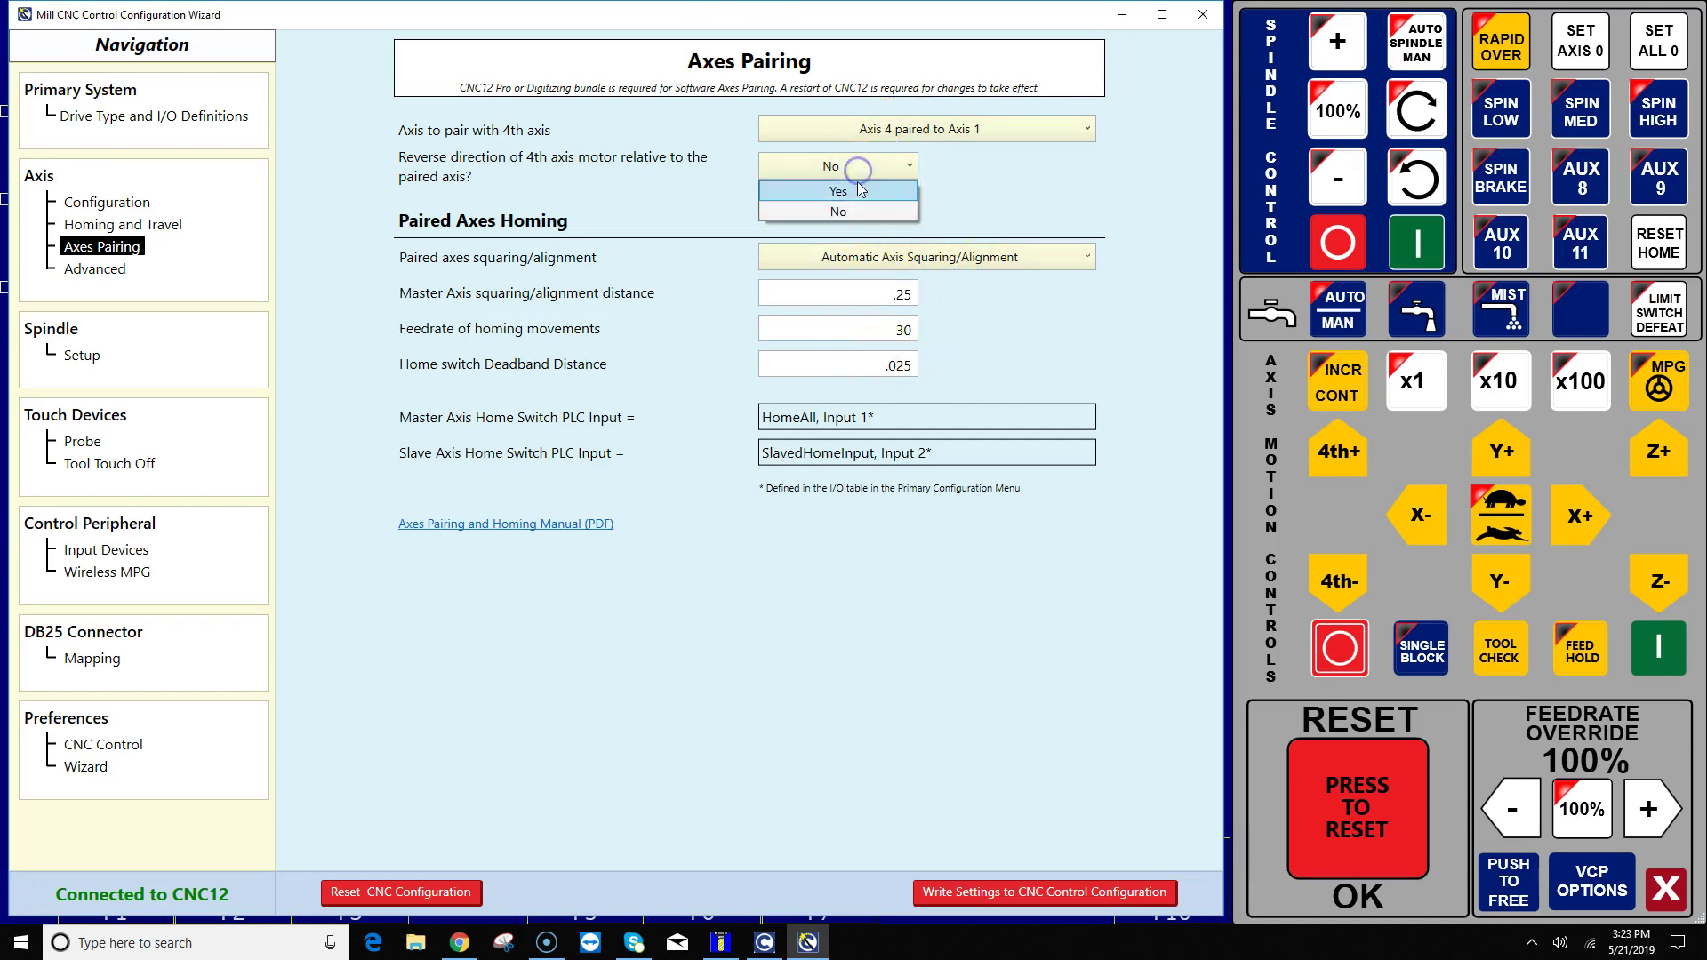
click(857, 185)
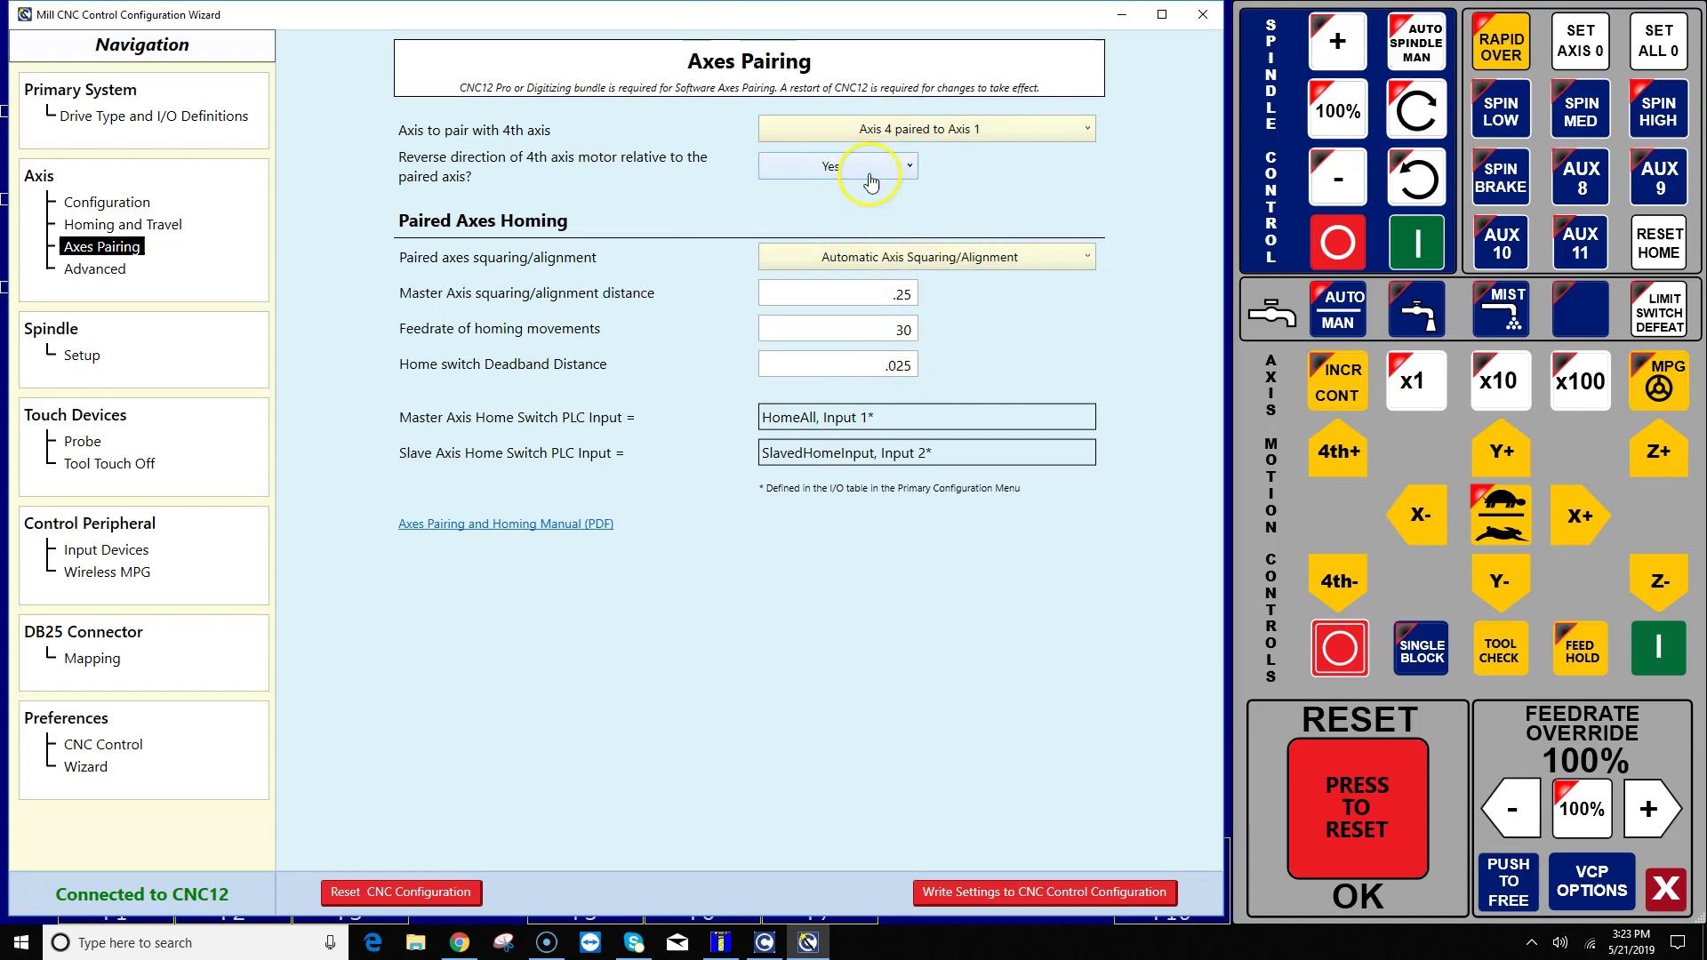
mouse_move(870, 183)
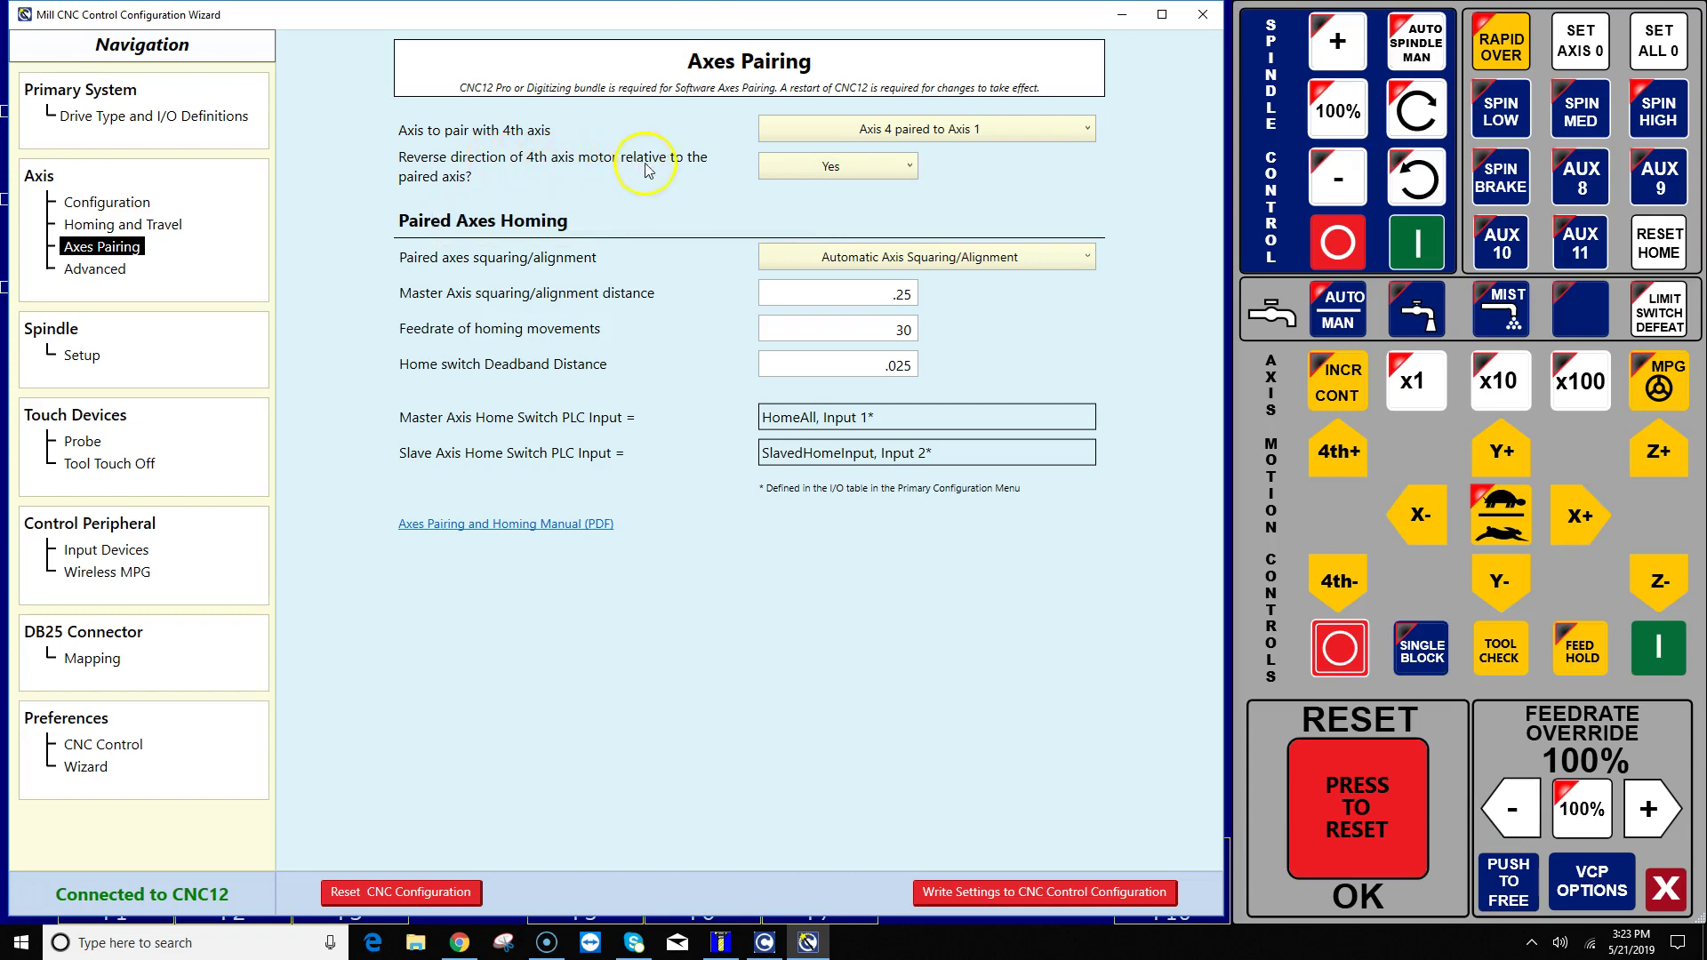
Step: Review the axis configuration table, including Axis 1's Overall Turns Ratio, and the homing pages
click(119, 209)
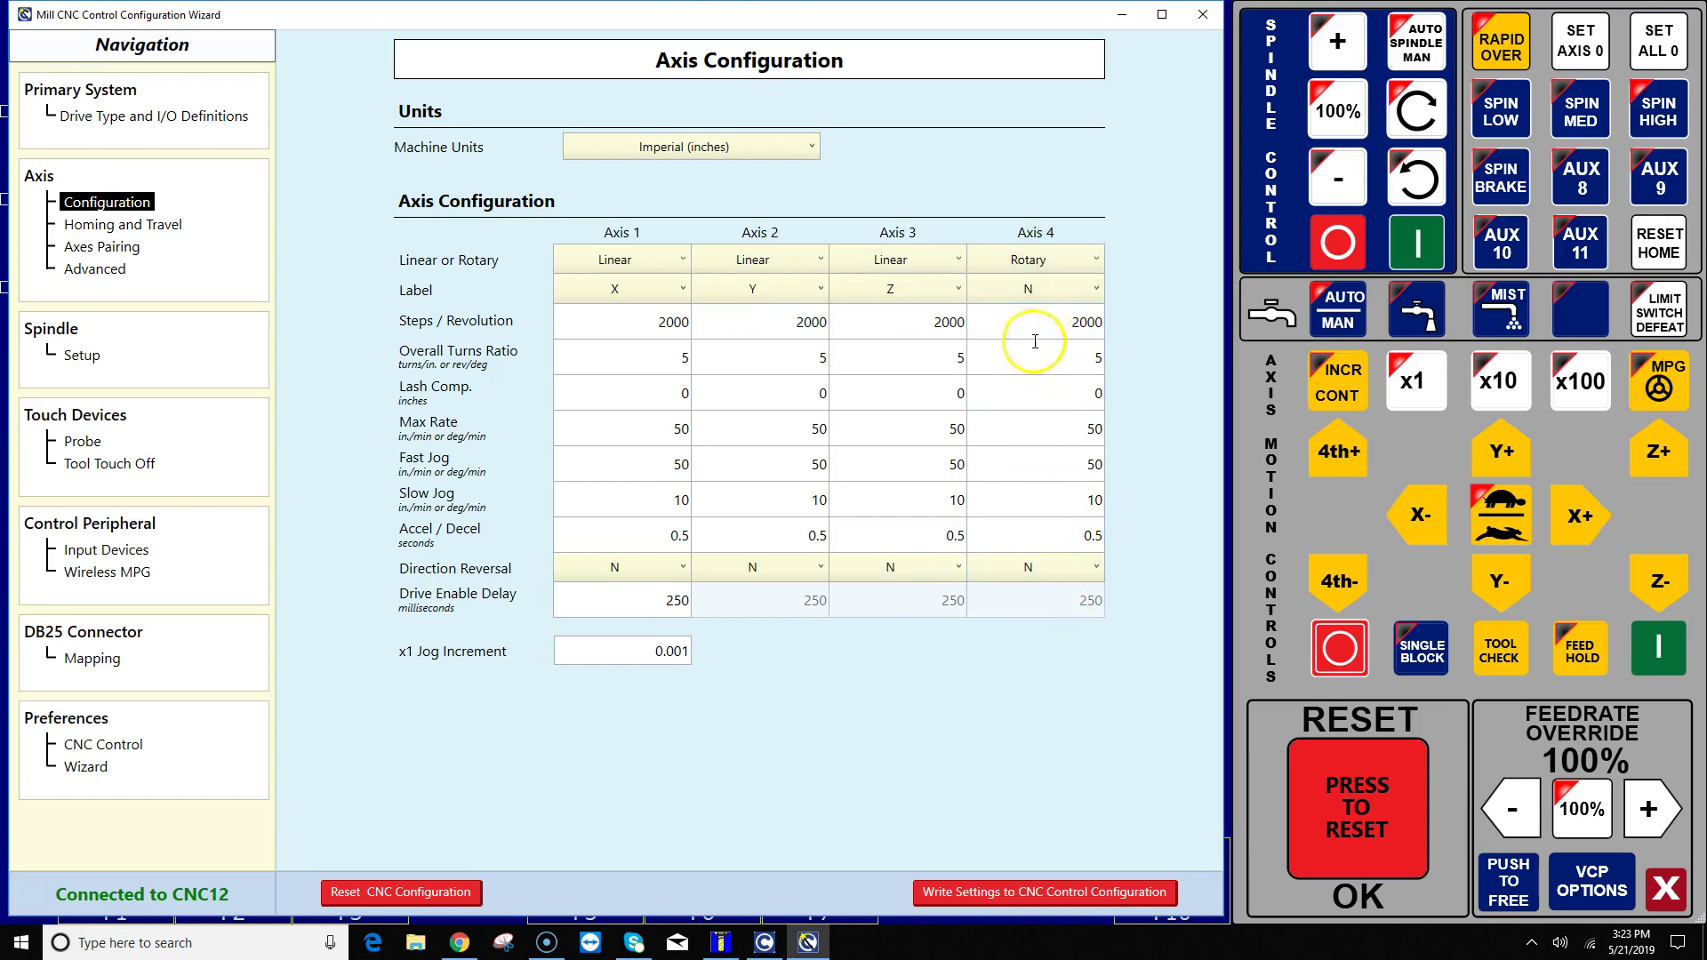
mouse_move(1029, 302)
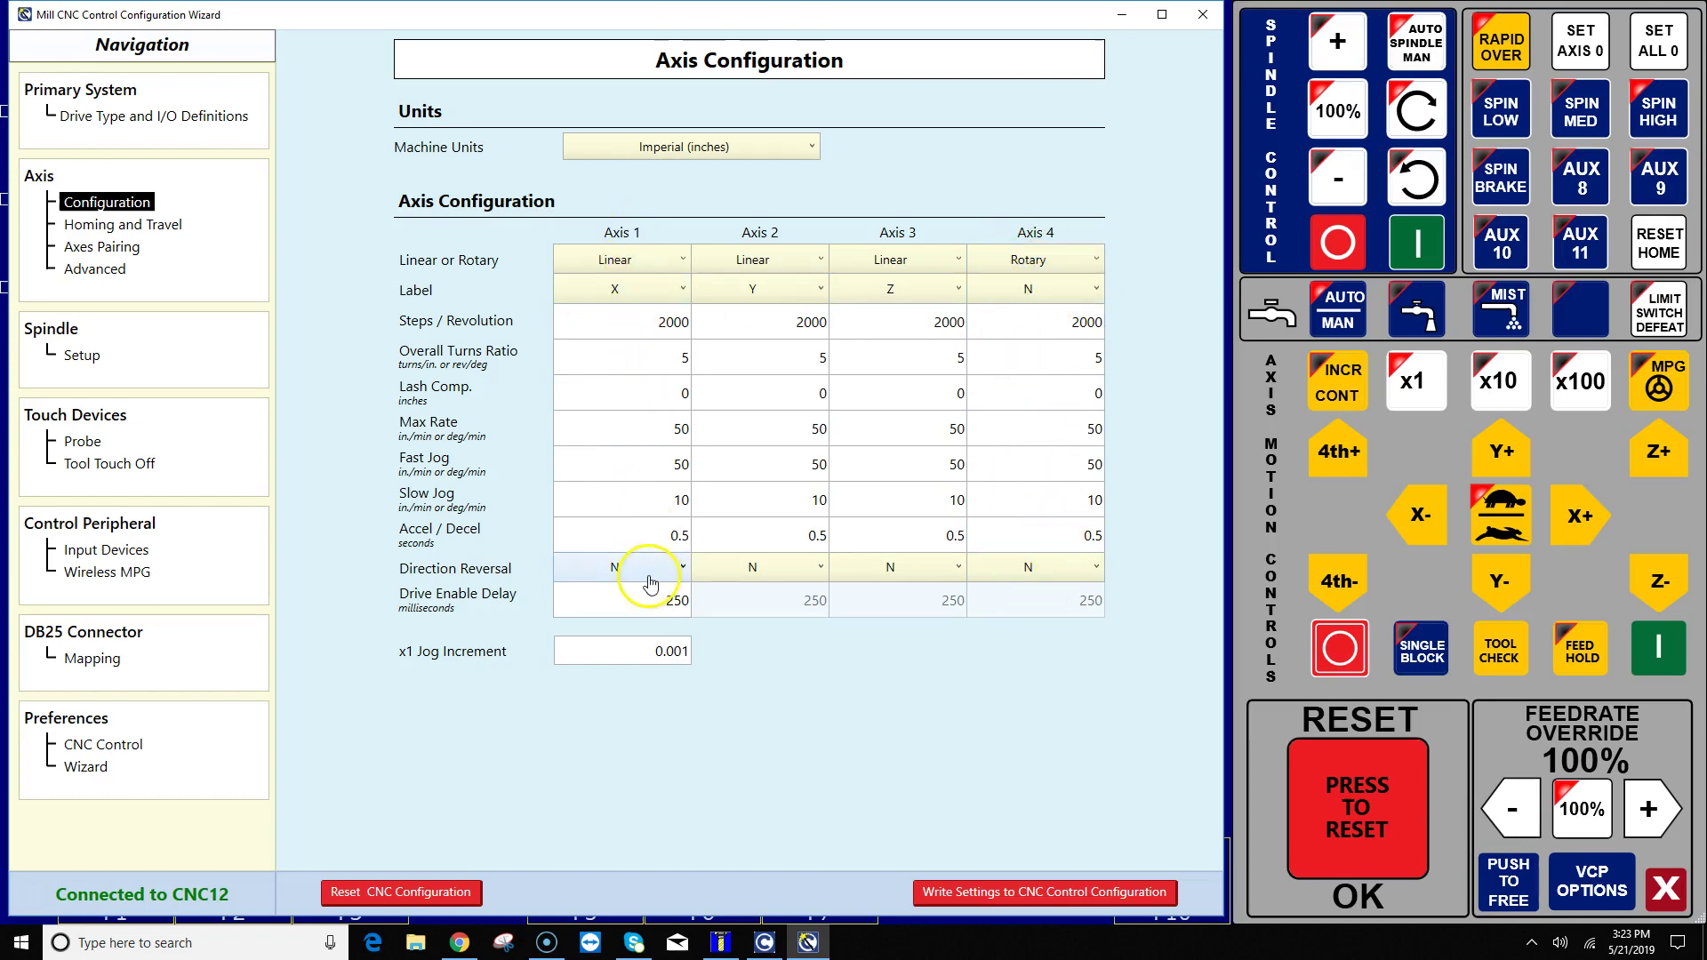
click(662, 352)
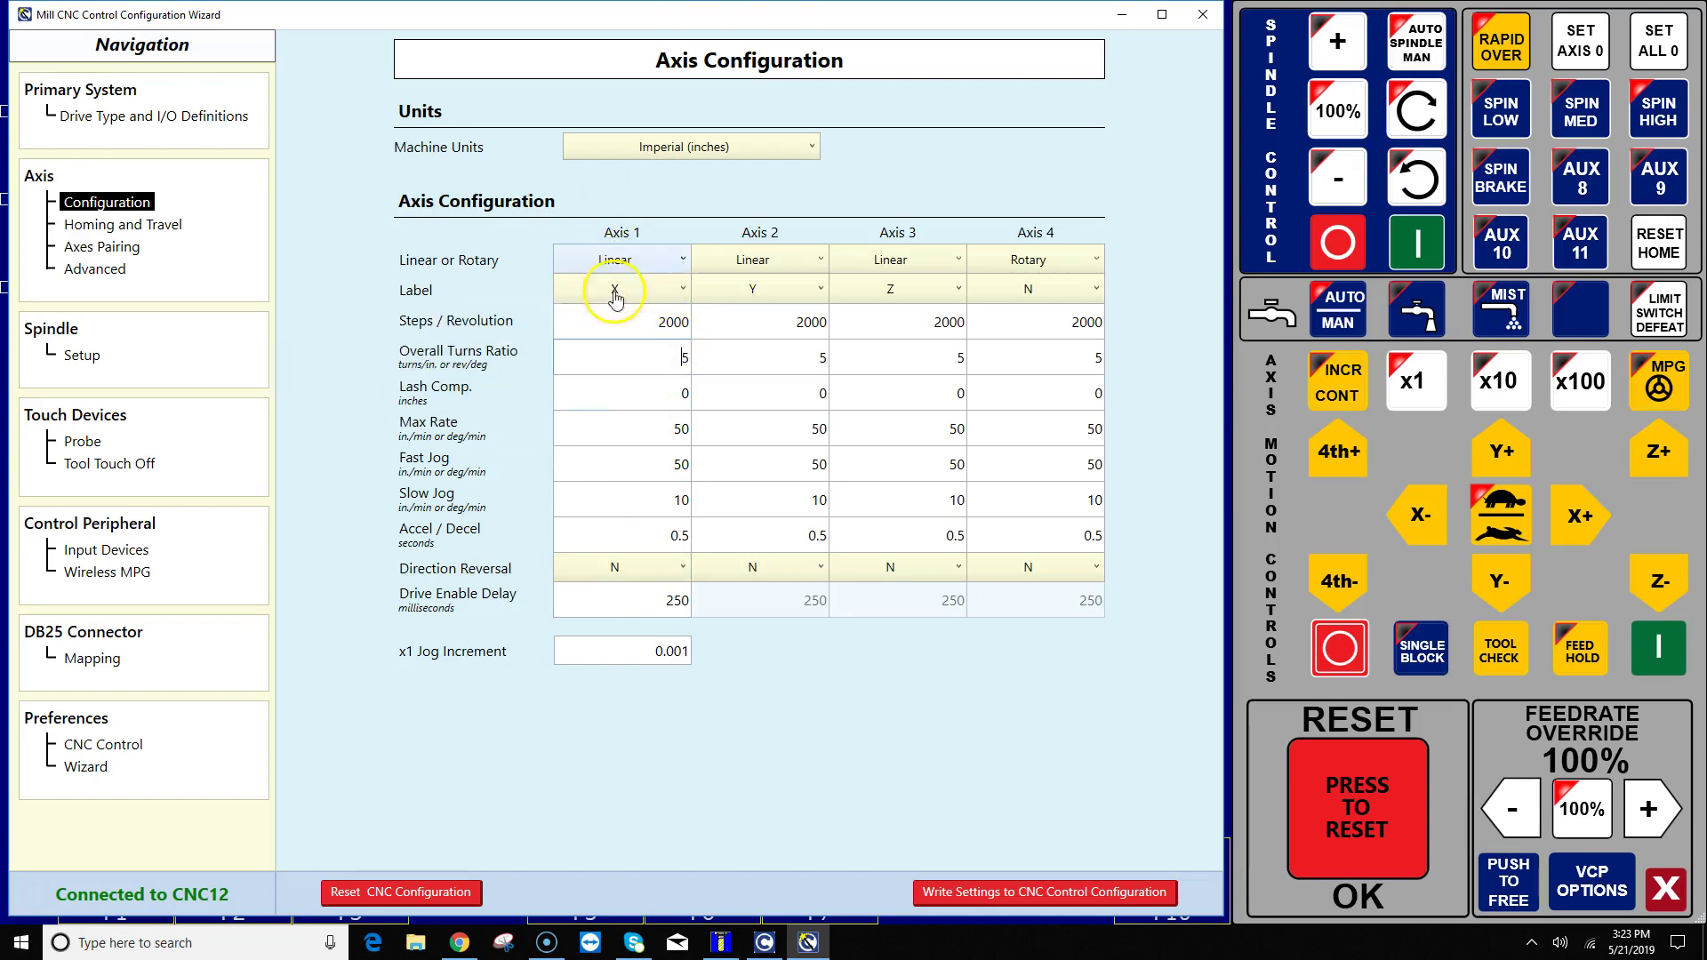
click(134, 224)
click(141, 250)
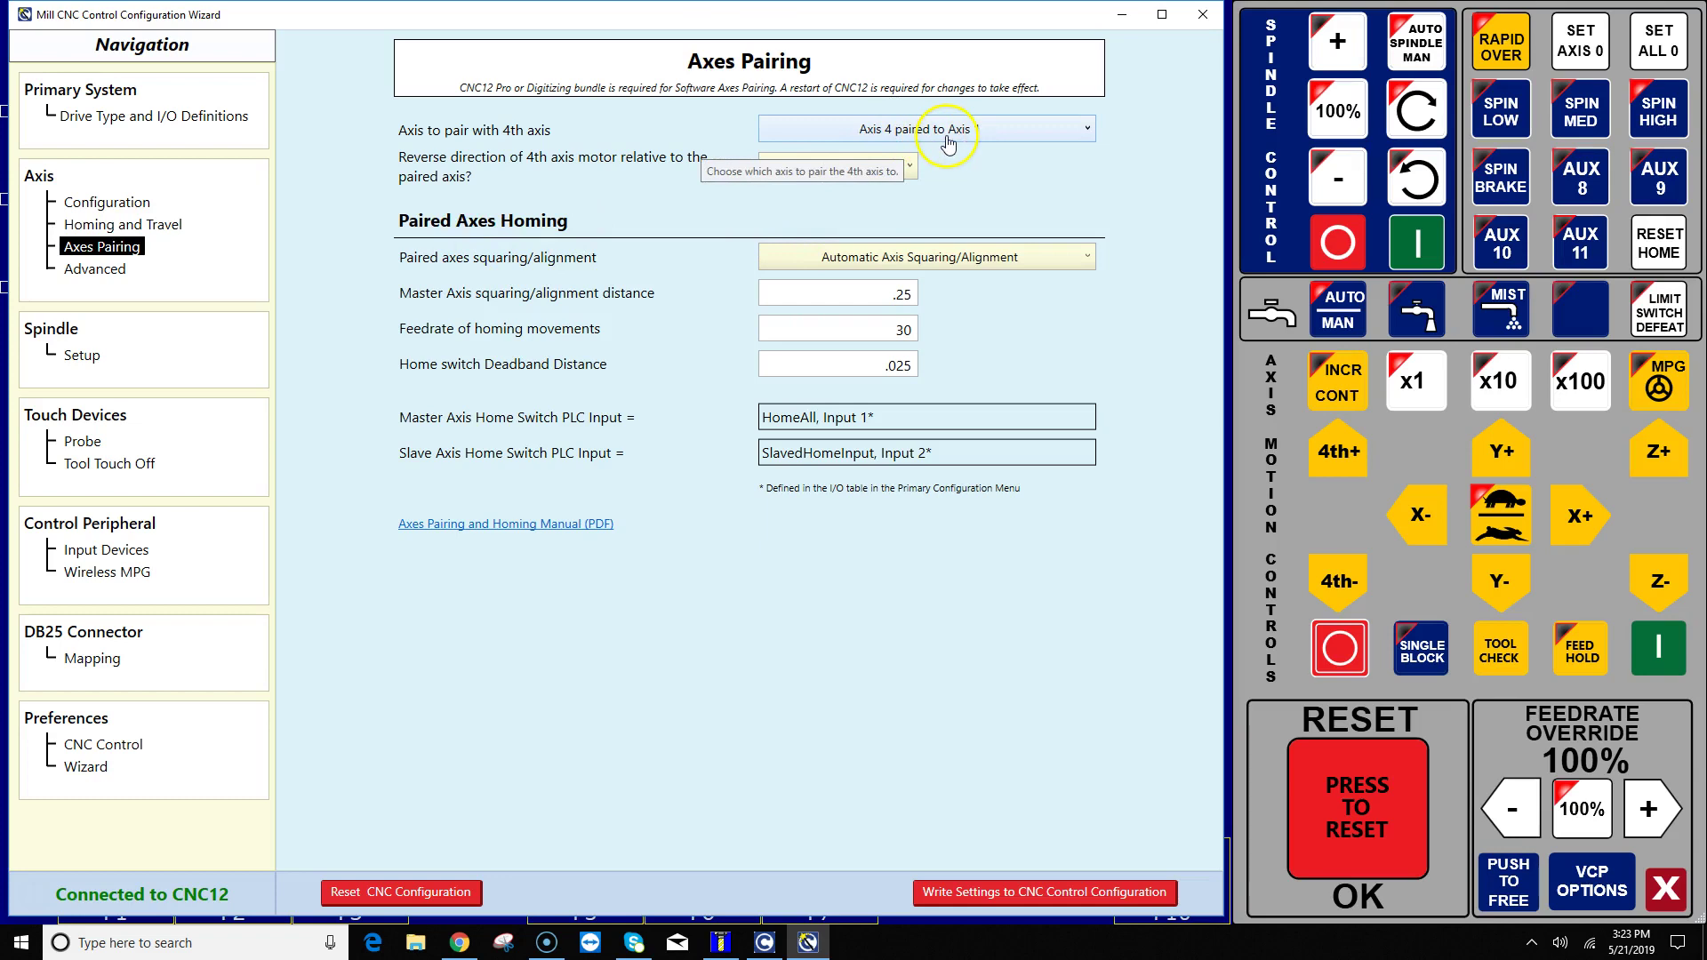
click(136, 210)
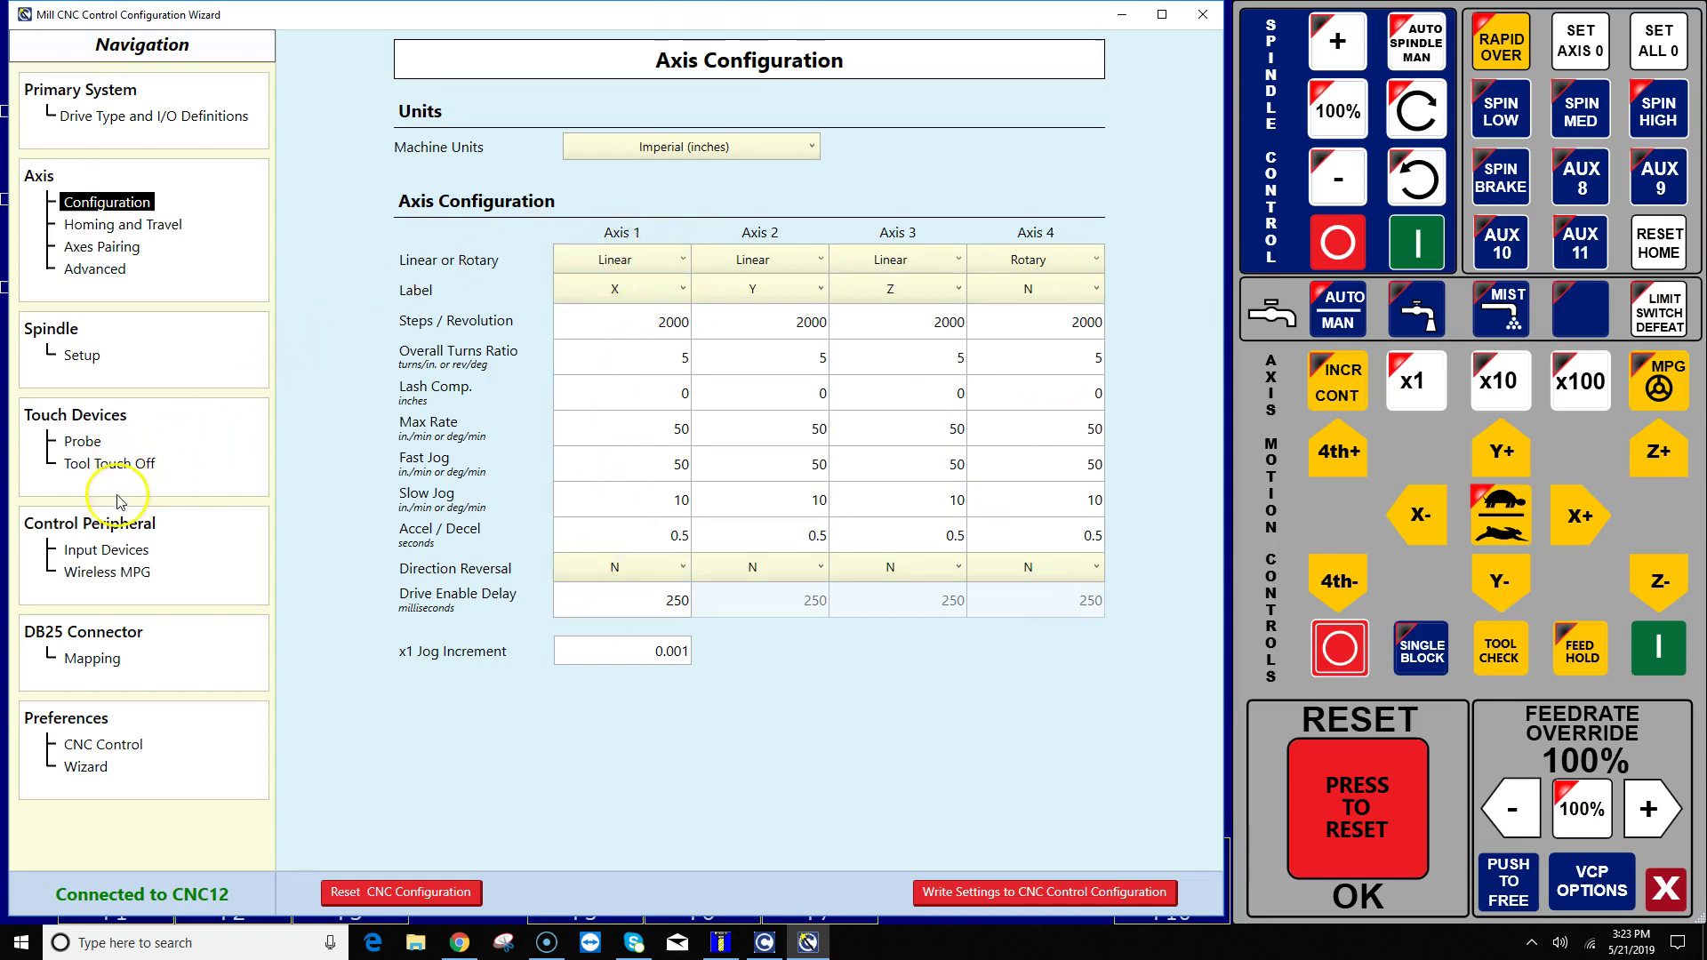
Step: Select CWP-4 as the wireless MPG model
click(110, 572)
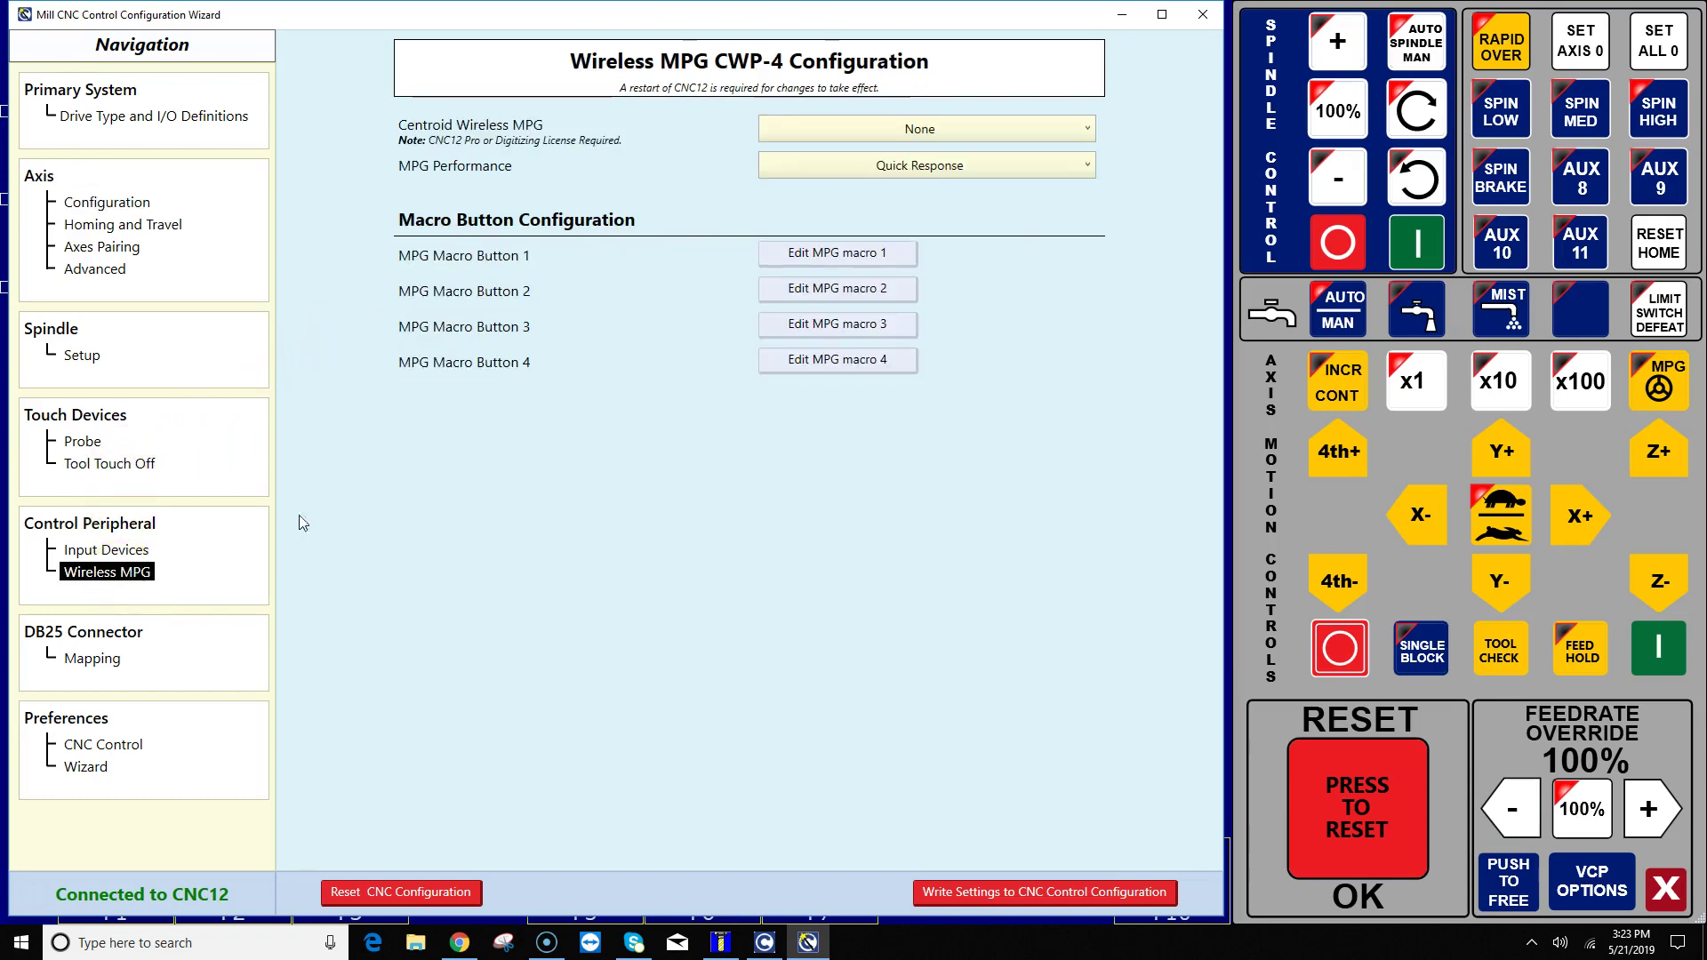
click(833, 140)
click(873, 172)
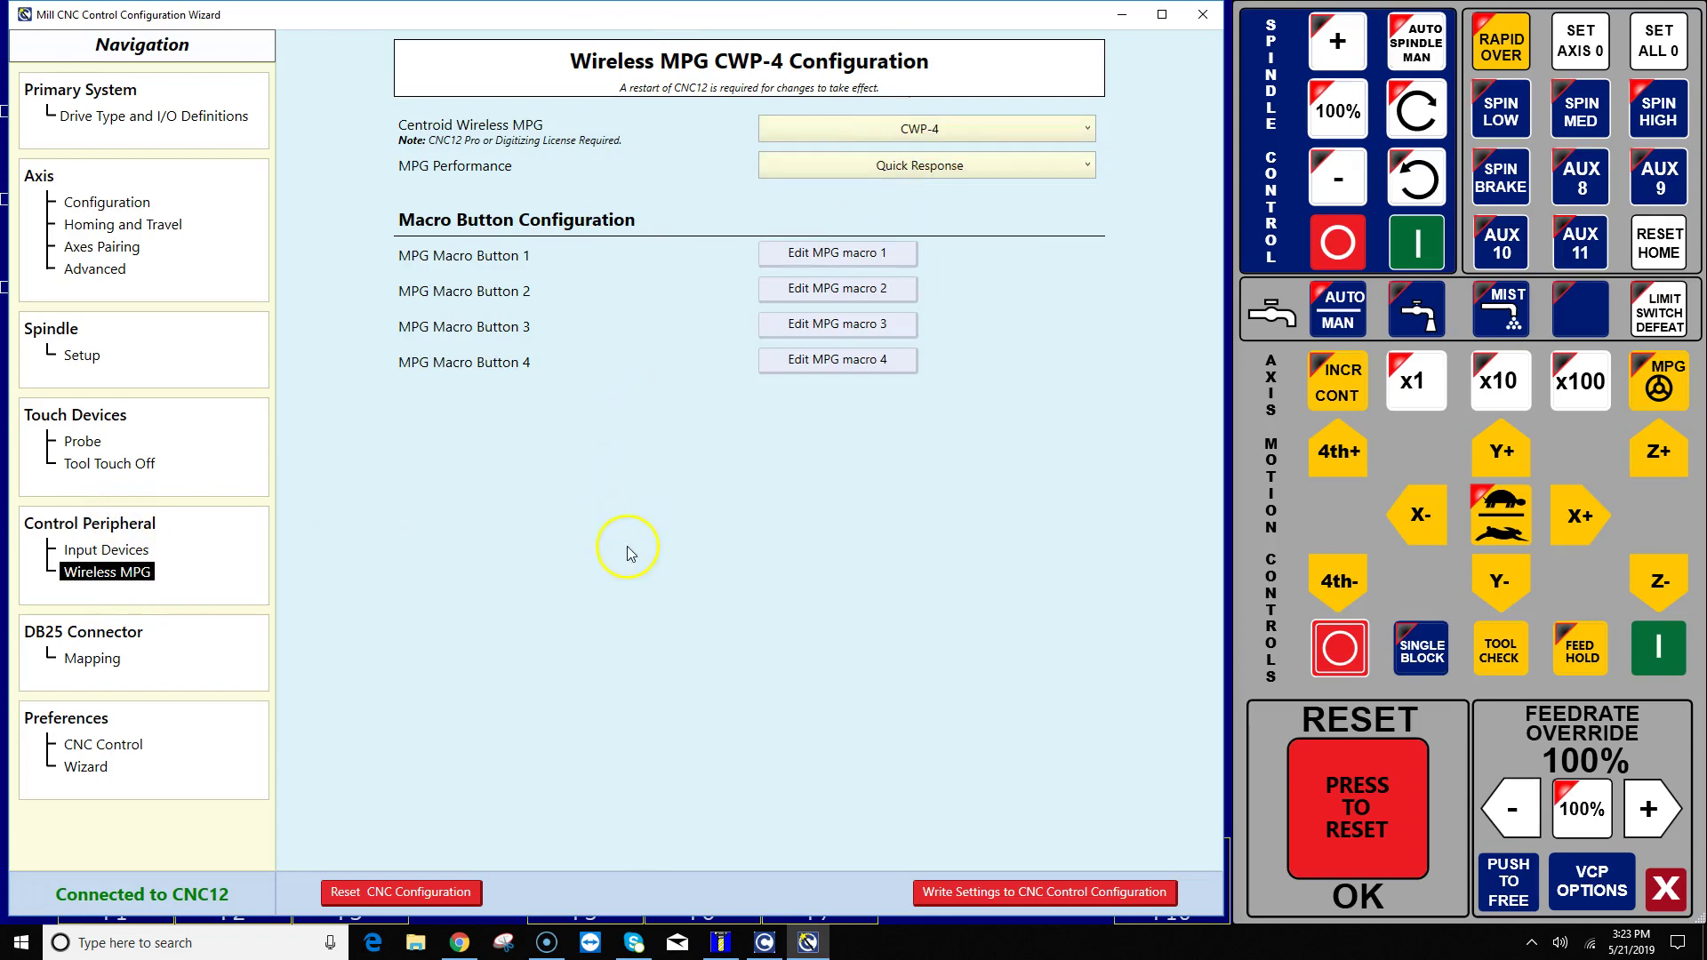
Step: Write the wizard settings to the control, power cycle, and clear the reset in CNC12
click(989, 891)
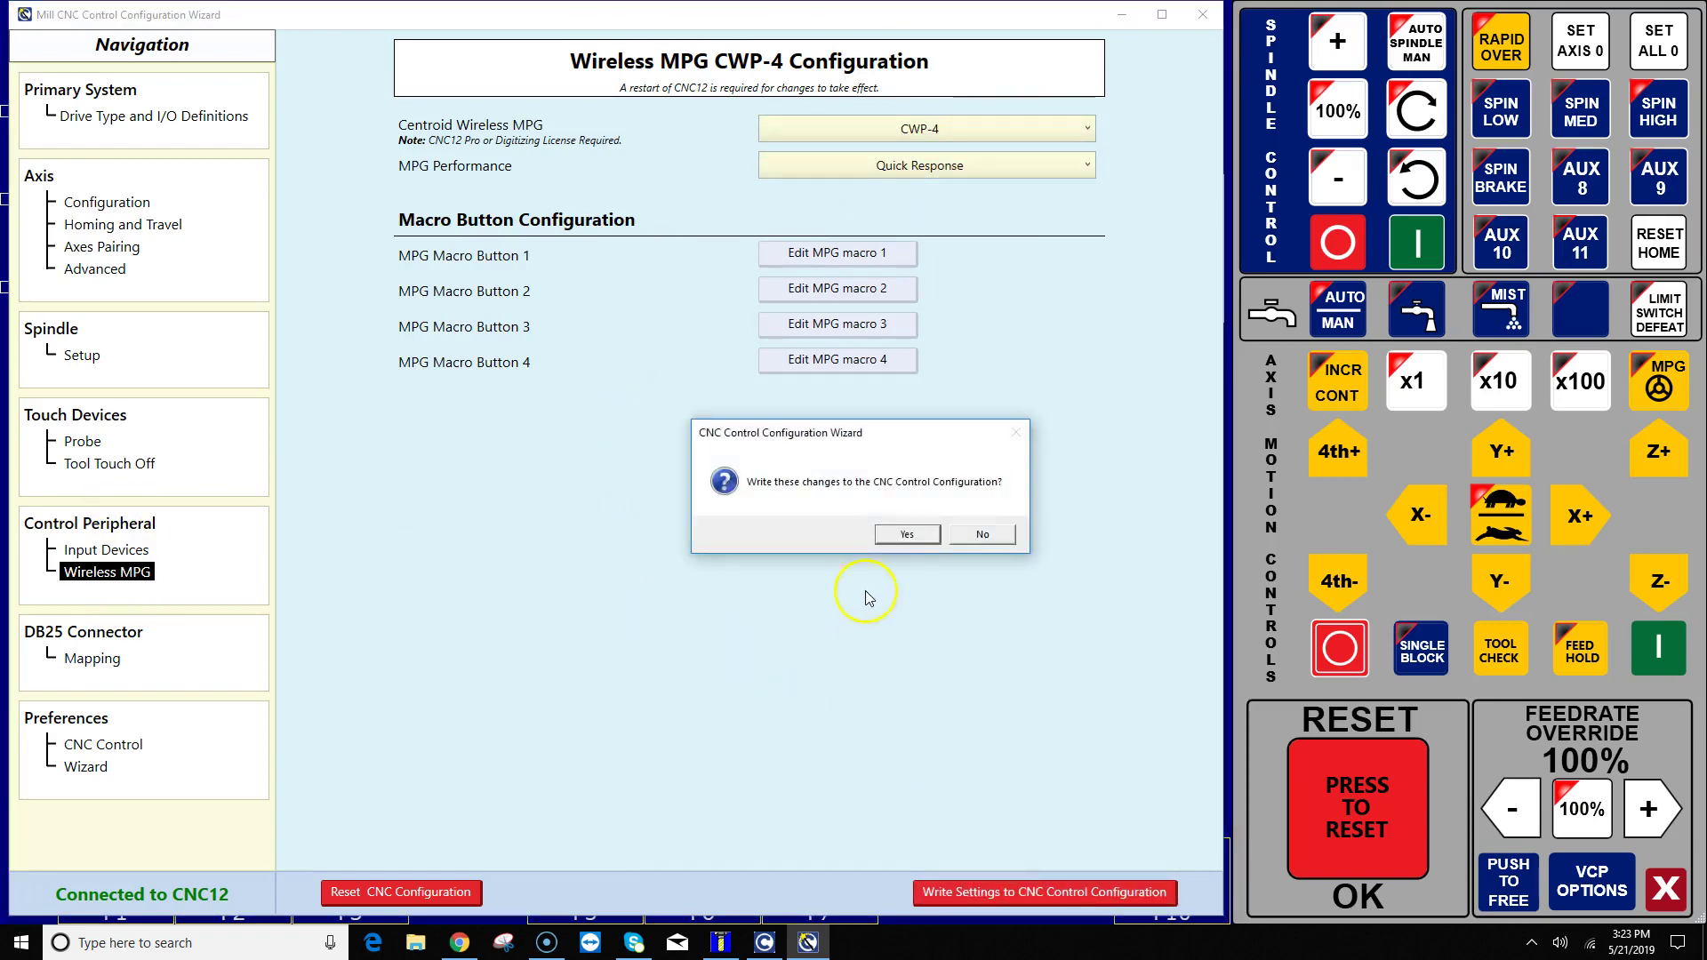
click(906, 534)
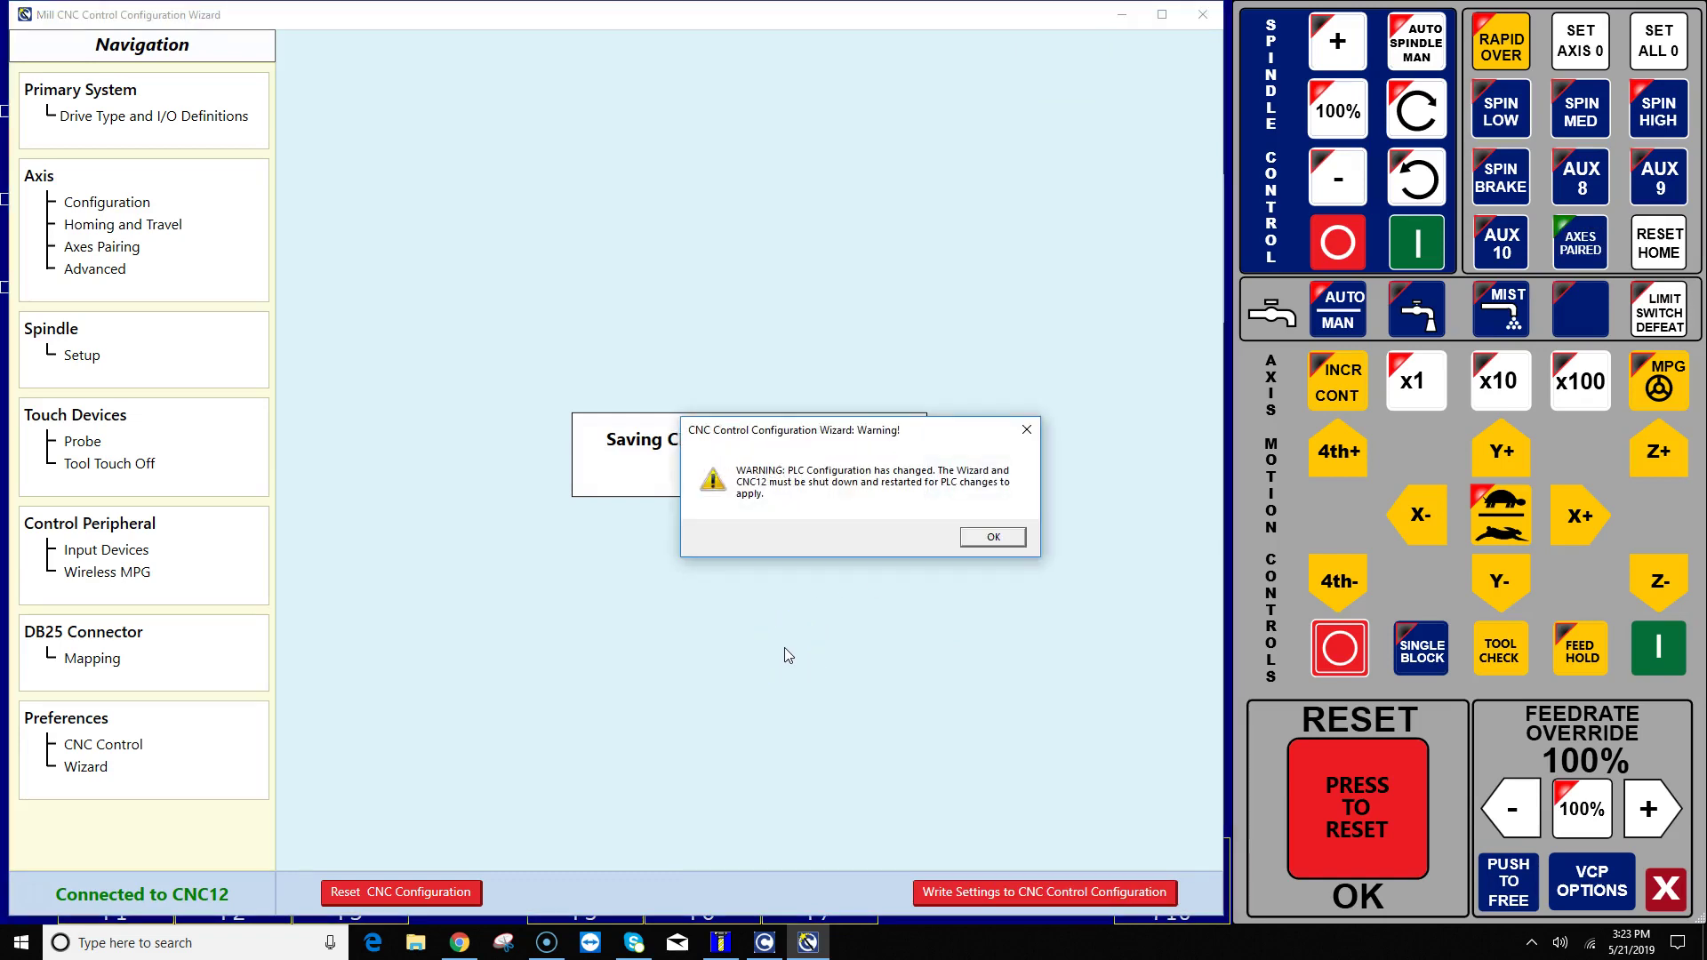
click(976, 539)
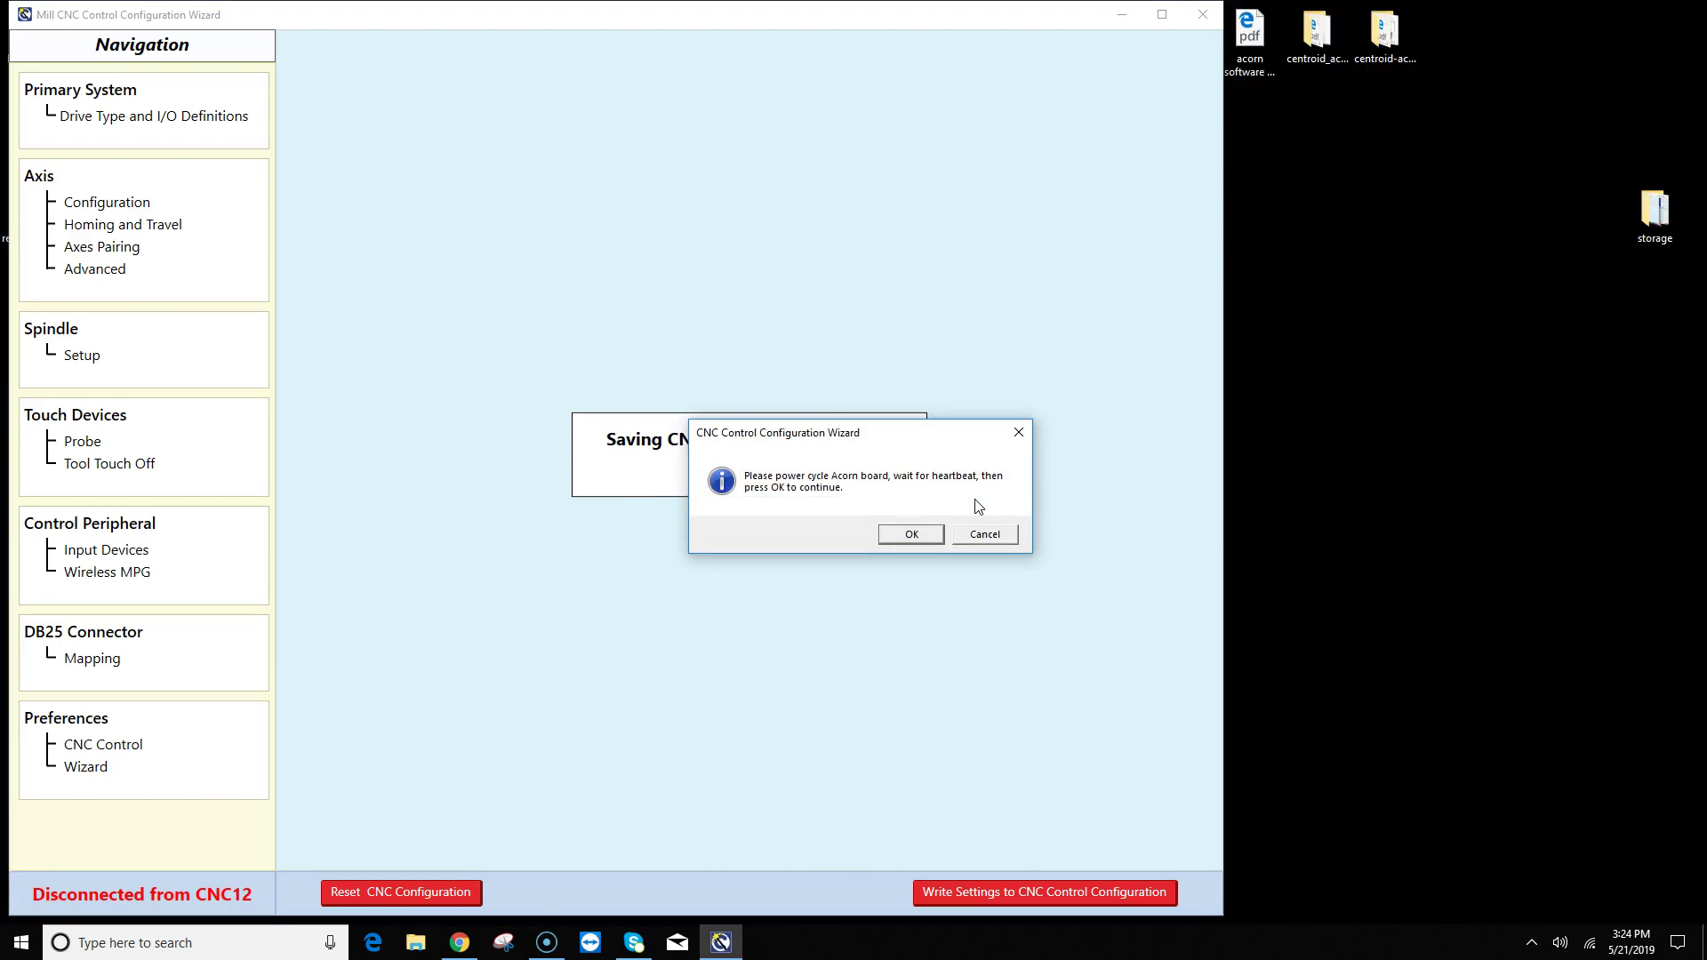
click(957, 509)
click(912, 534)
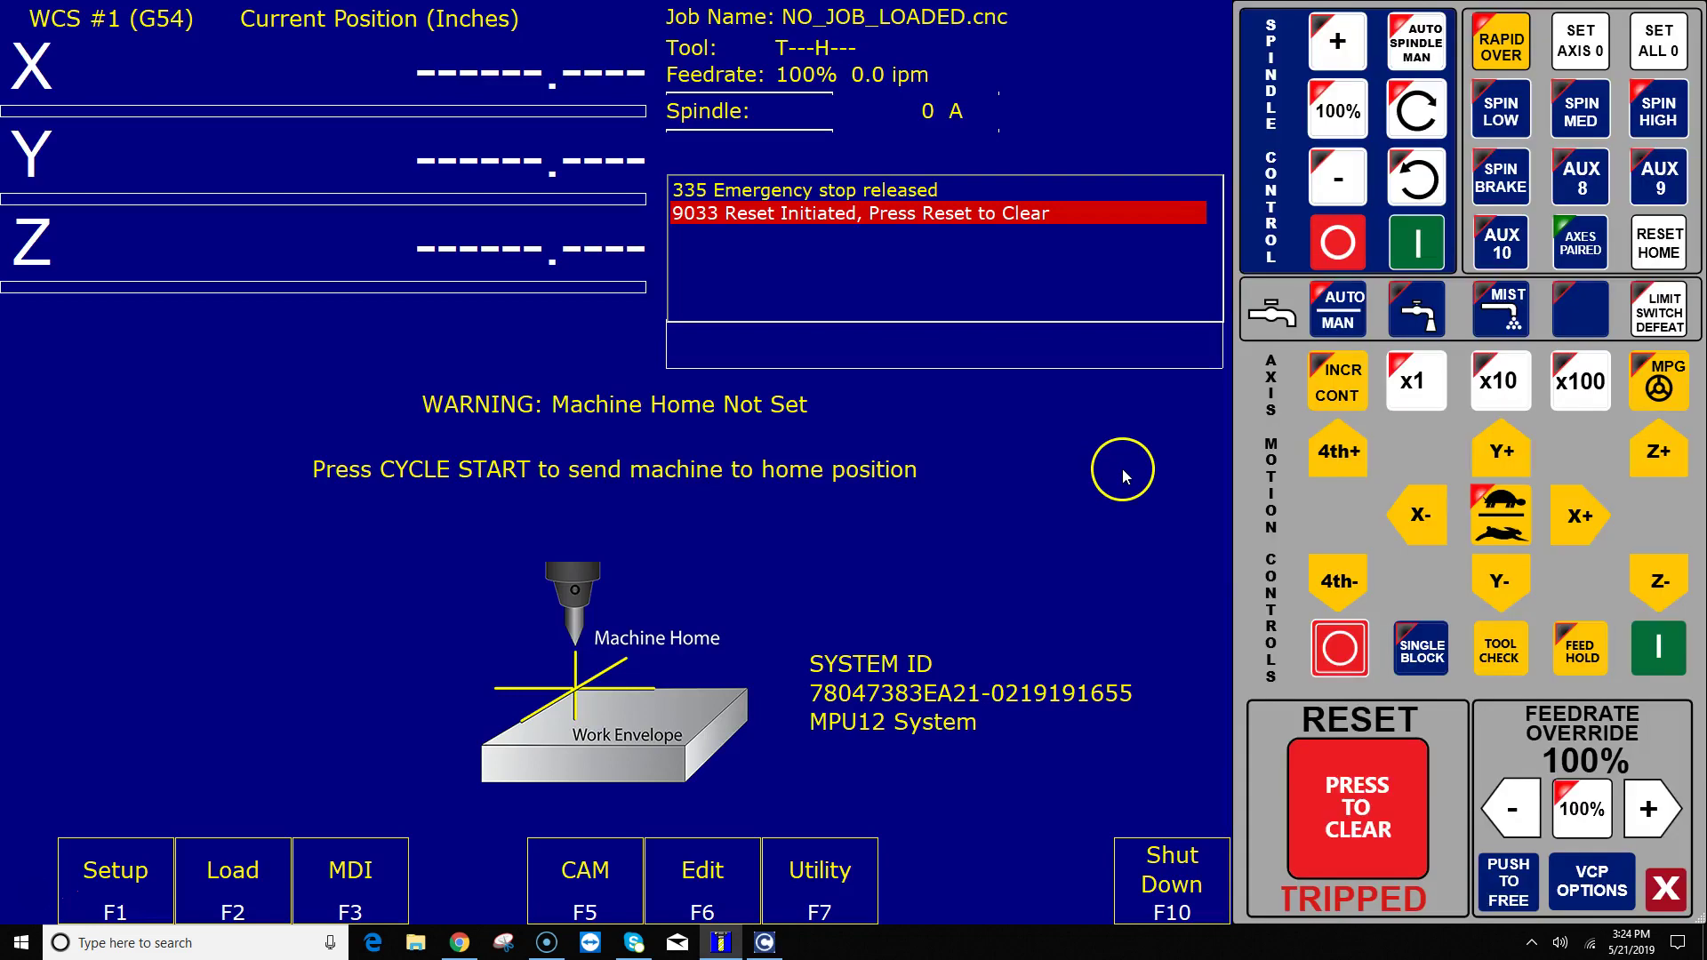
click(1349, 791)
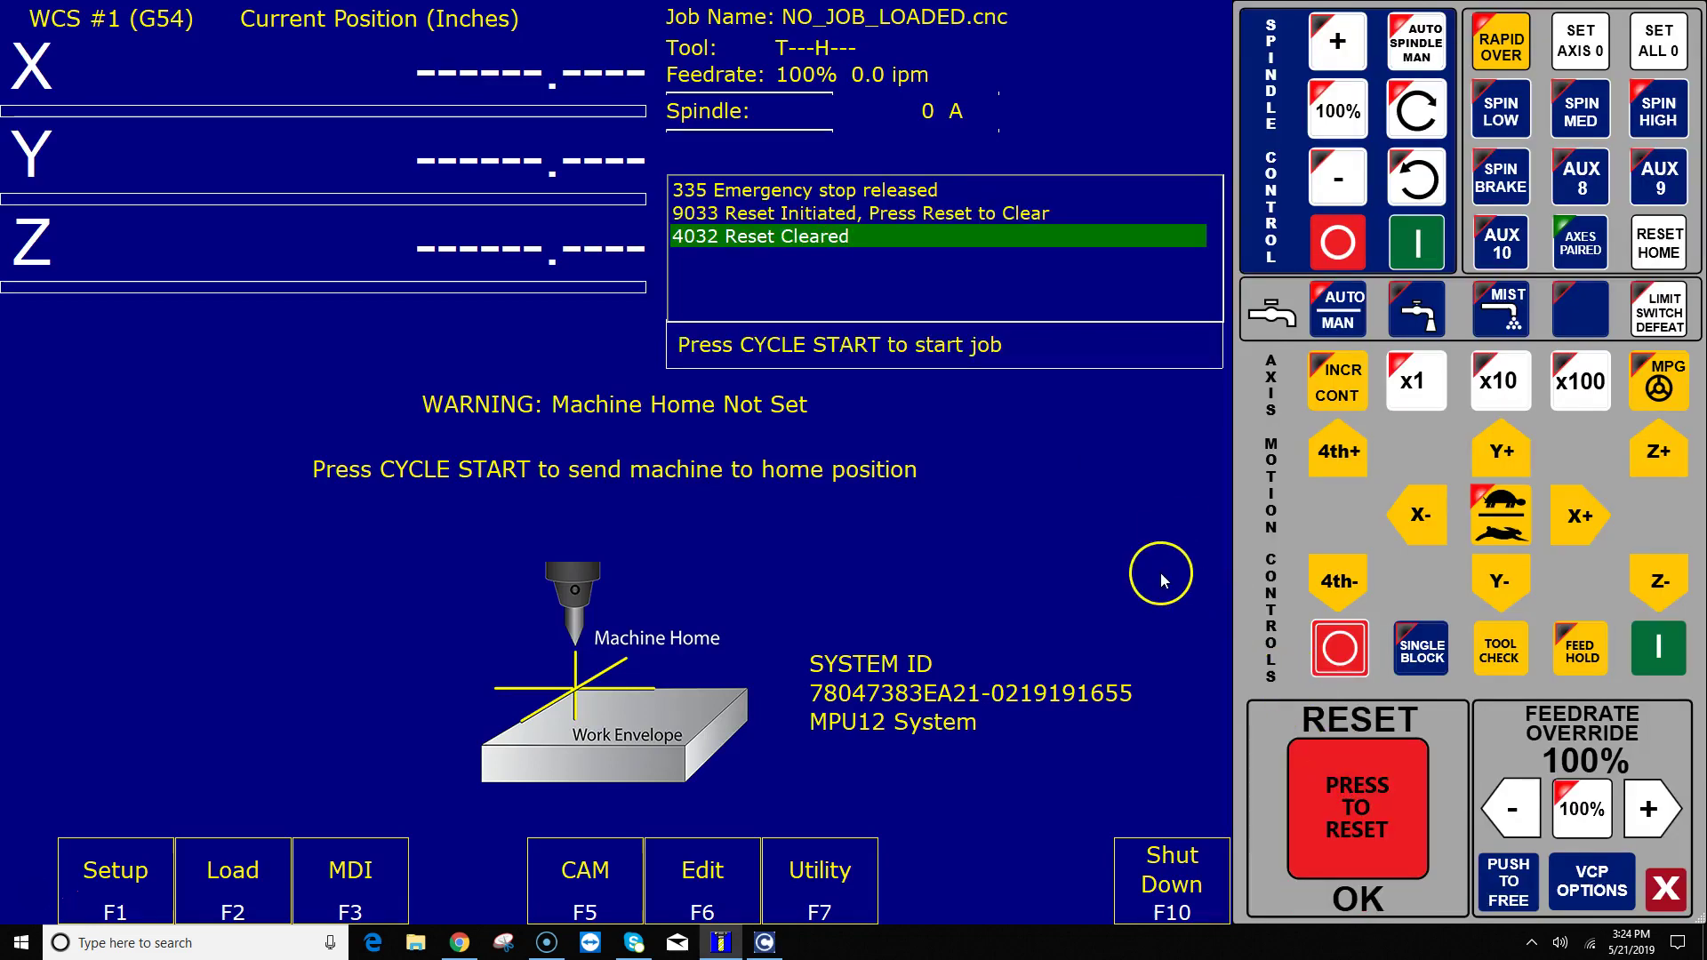
Step: Start the cncm.hom homing program and let it run until '306 Job finished'
click(1658, 646)
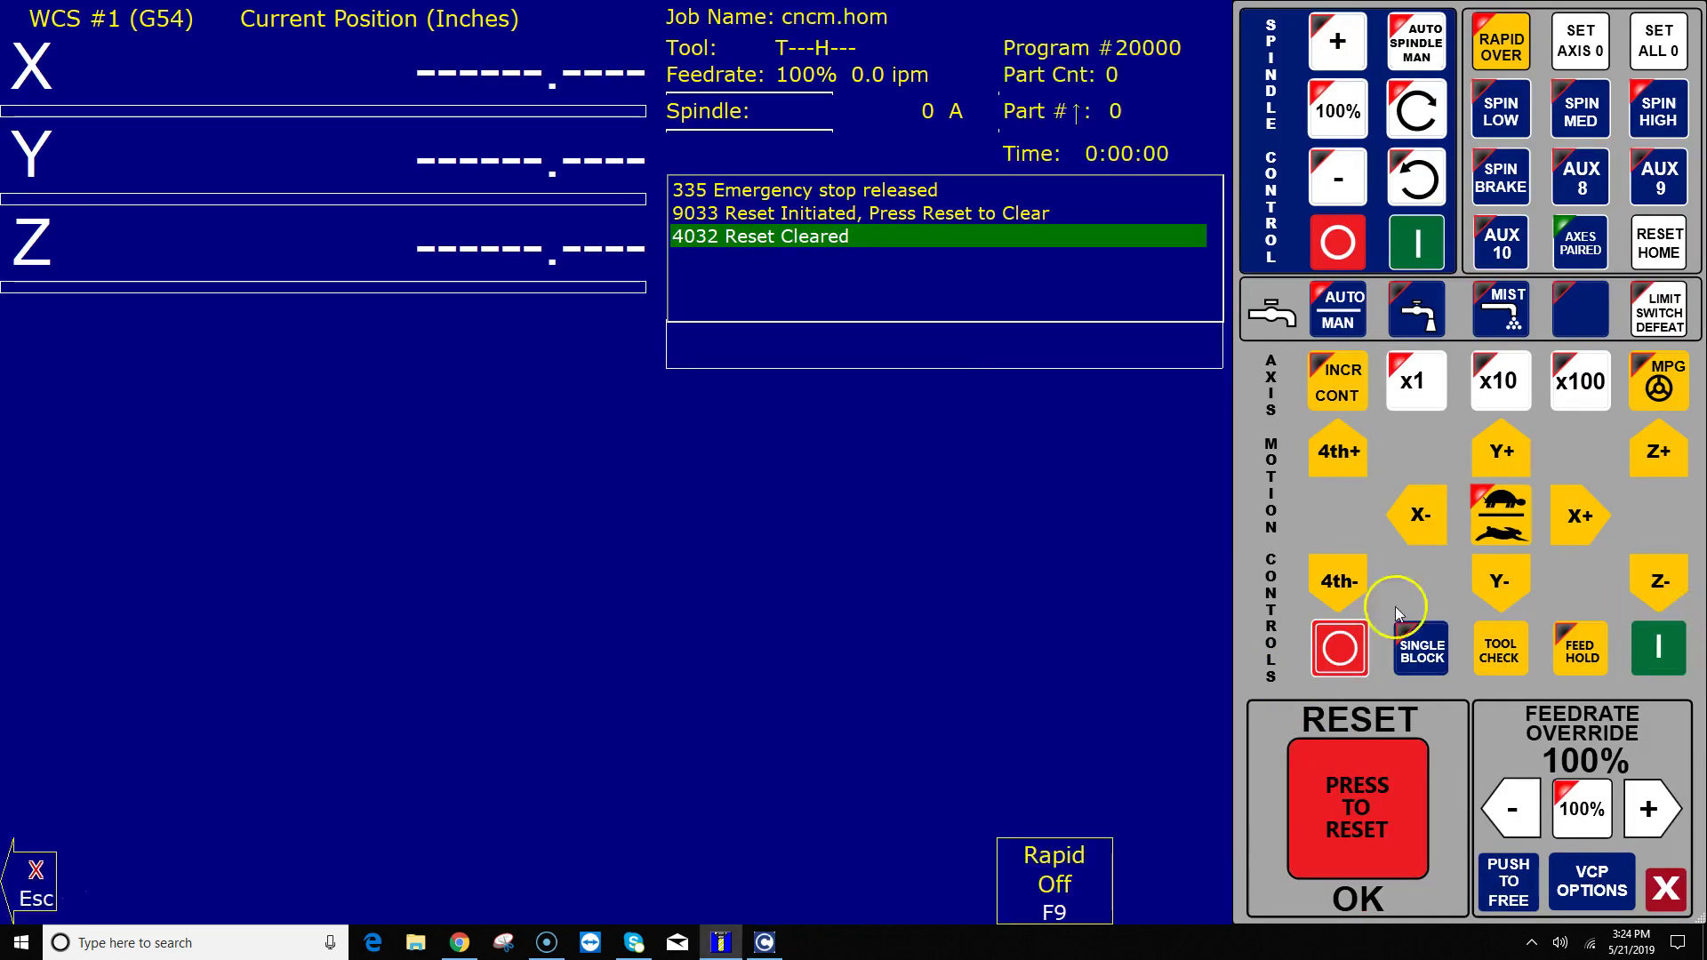